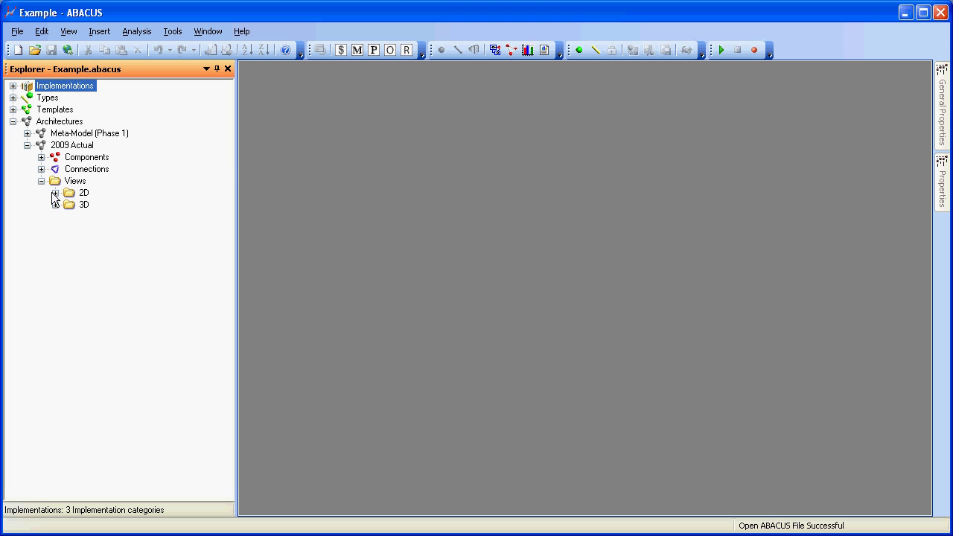
Open the Organisation Chart 2D view of the 2009 Actual architecture and display the general properties of the Head Office component.
click(55, 193)
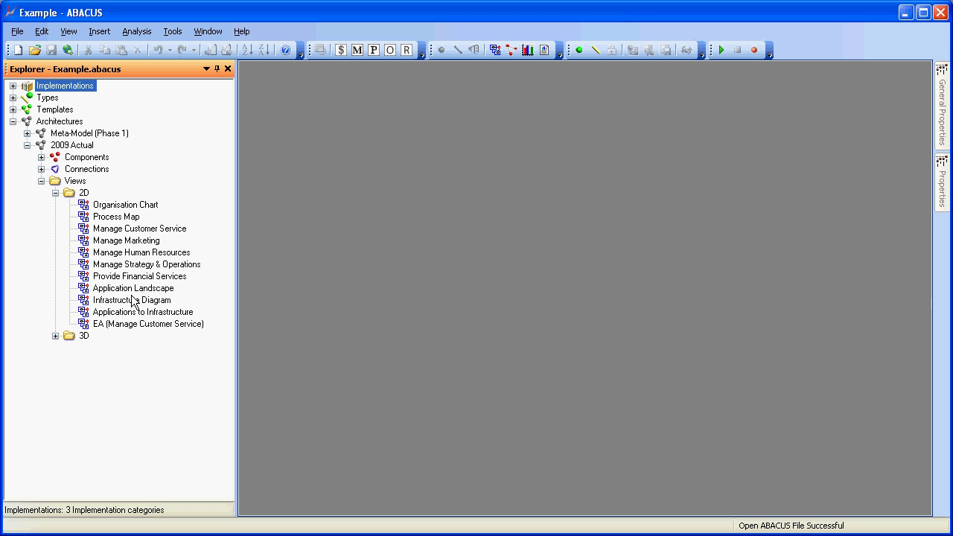
click(108, 207)
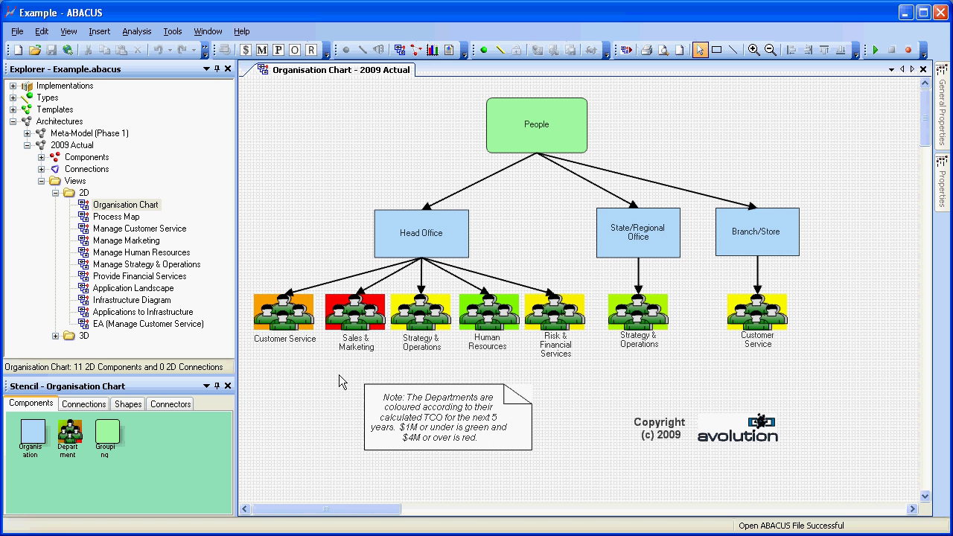
click(386, 248)
click(942, 97)
click(748, 97)
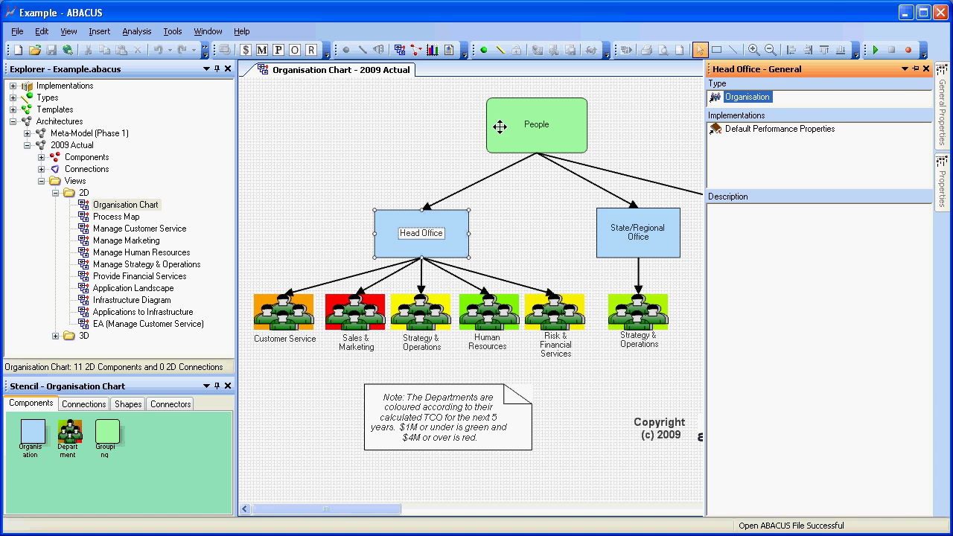
click(154, 458)
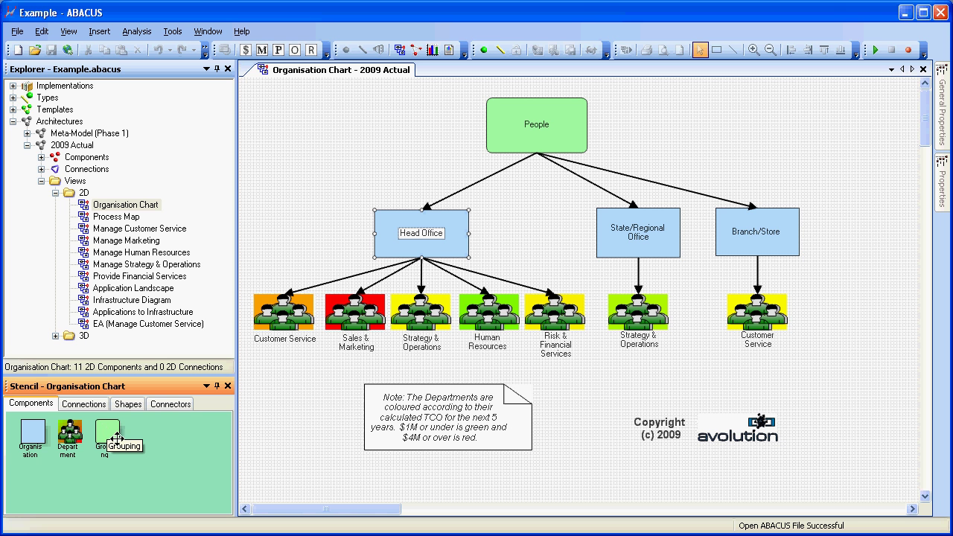
click(291, 312)
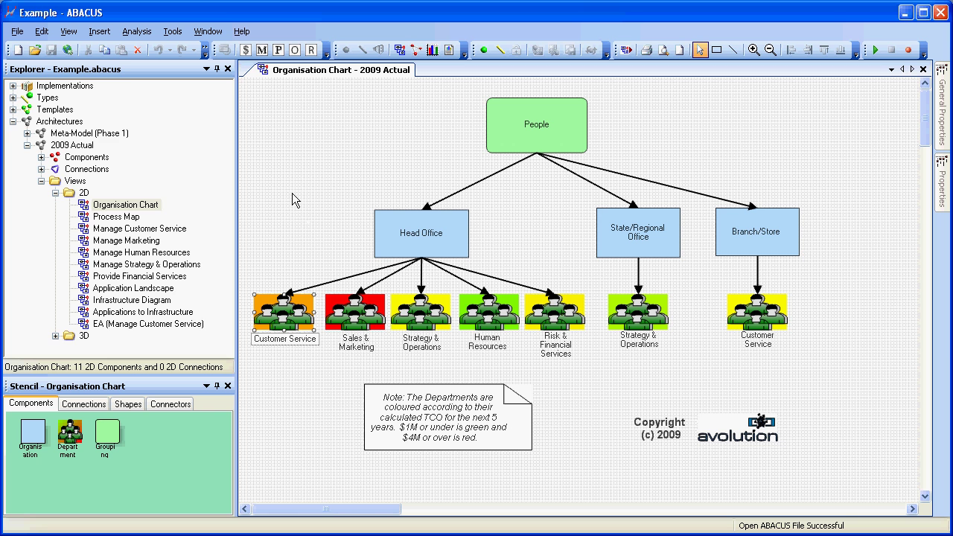
Expand the Types branch and look through the available component types and connection types.
click(12, 97)
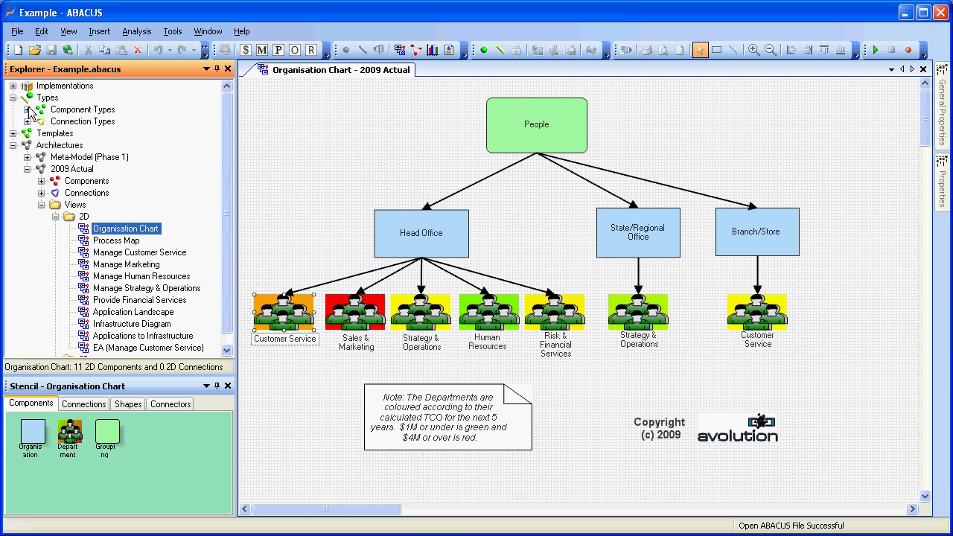
click(27, 109)
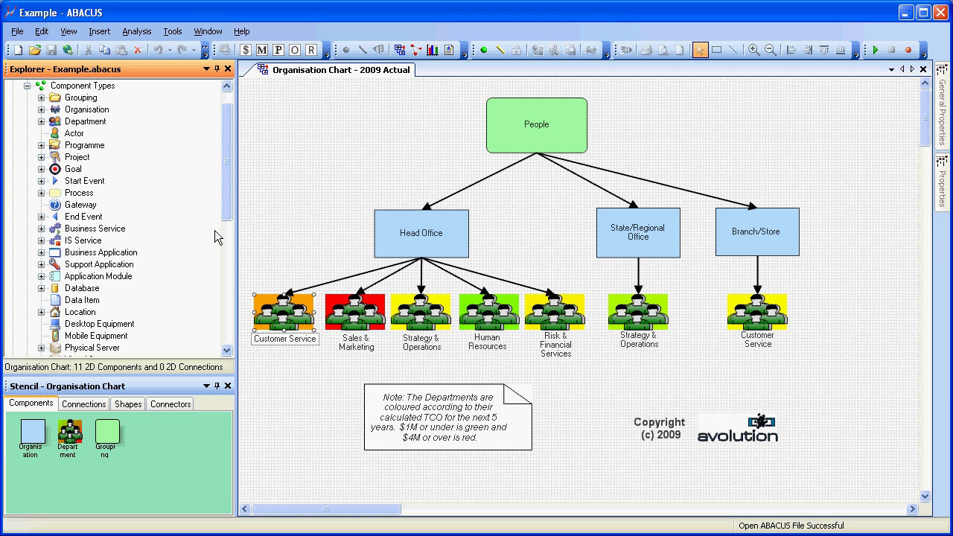
drag(221, 204, 224, 255)
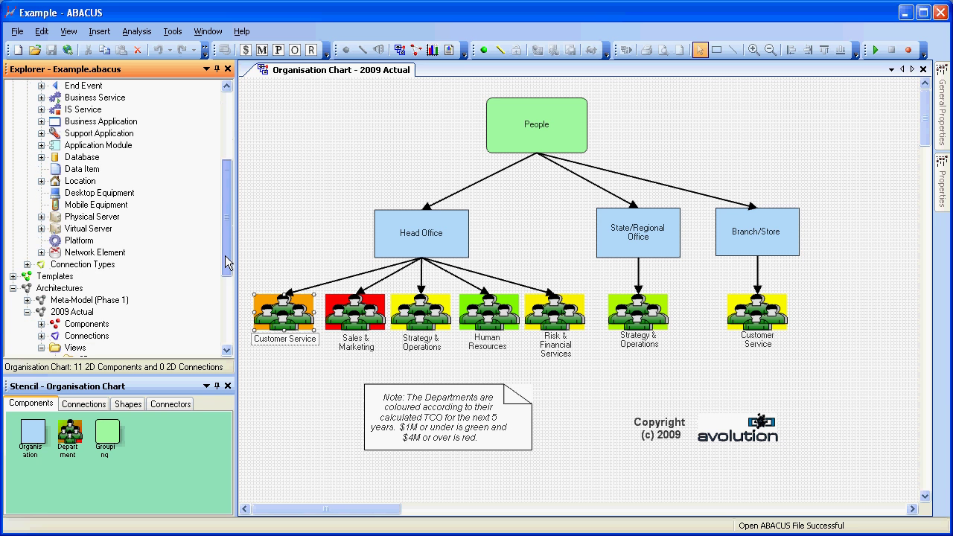
click(91, 266)
click(28, 264)
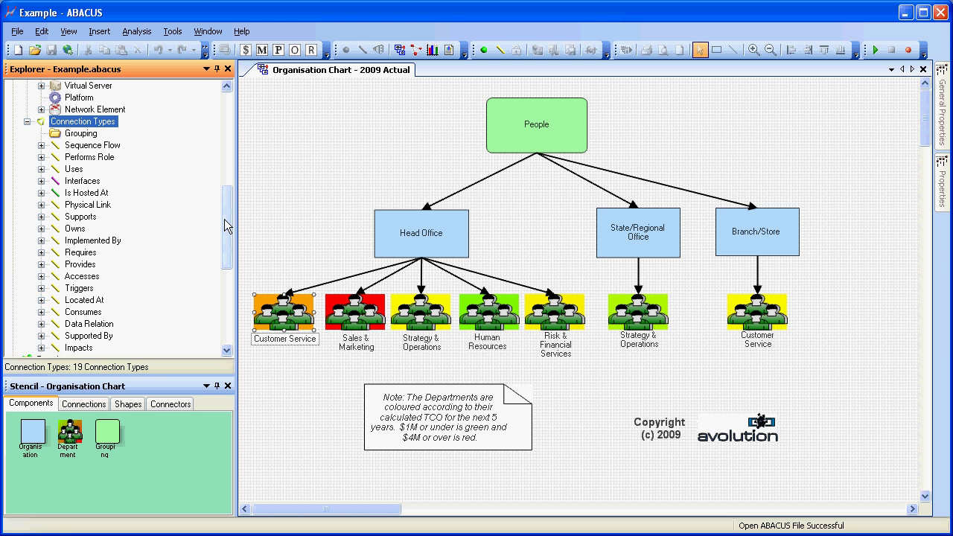
drag(227, 226, 221, 122)
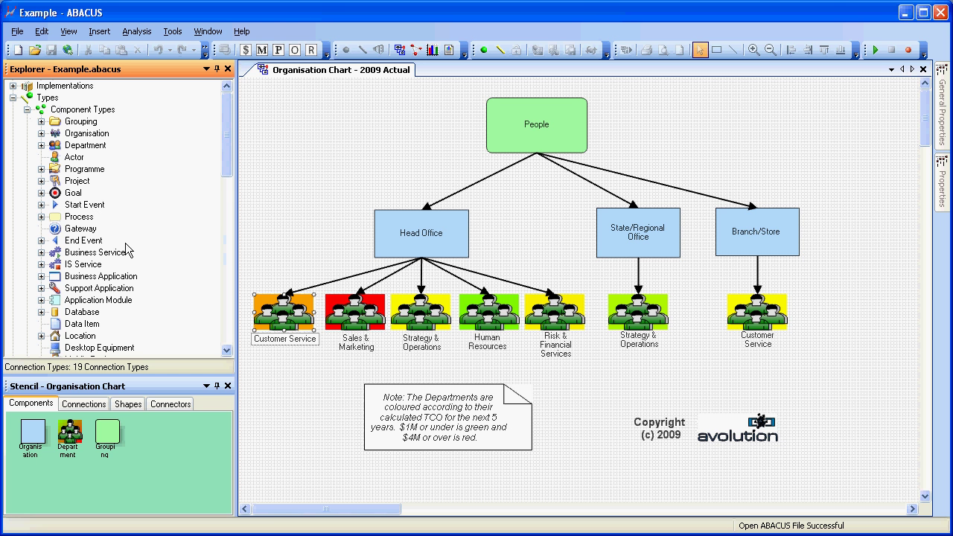
Add a new component type named Team.
right_click(84, 112)
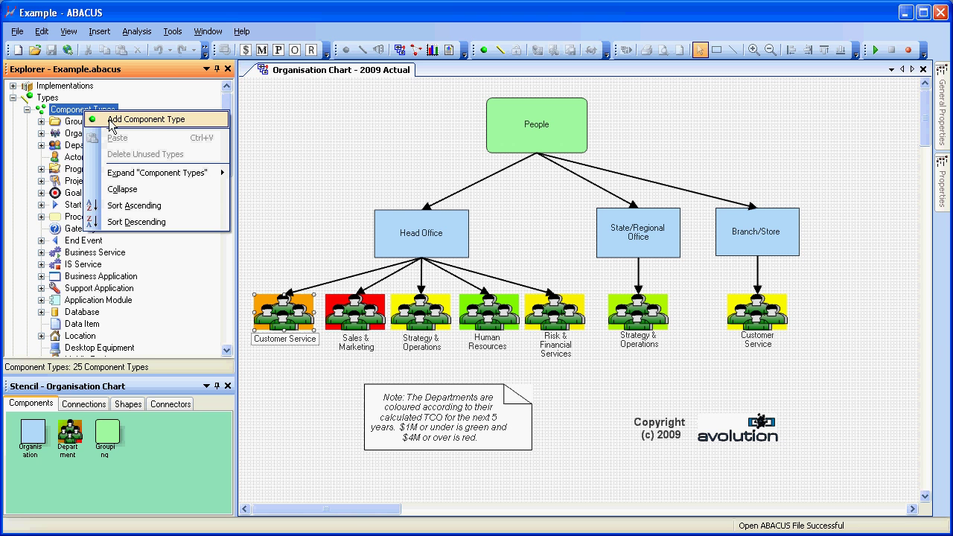
click(110, 121)
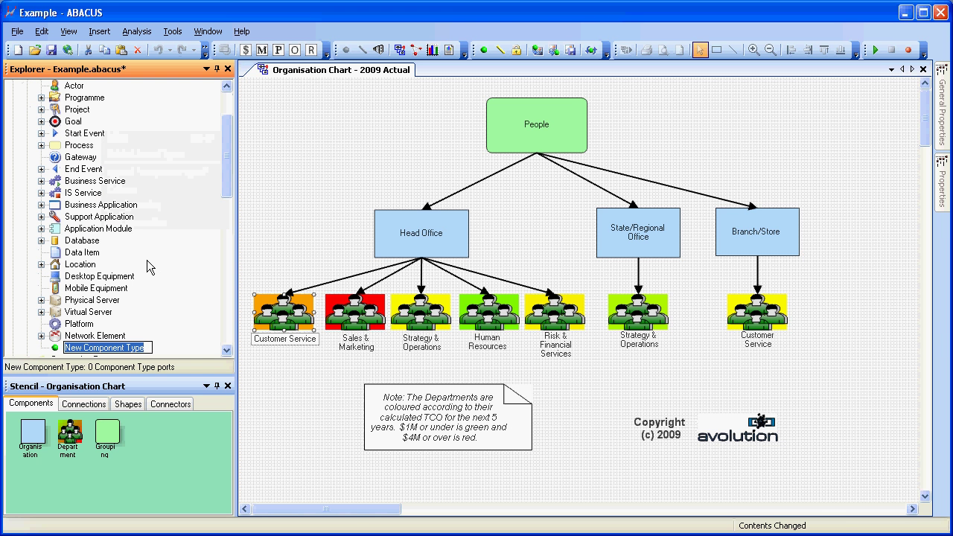
text(Team)
key(Return)
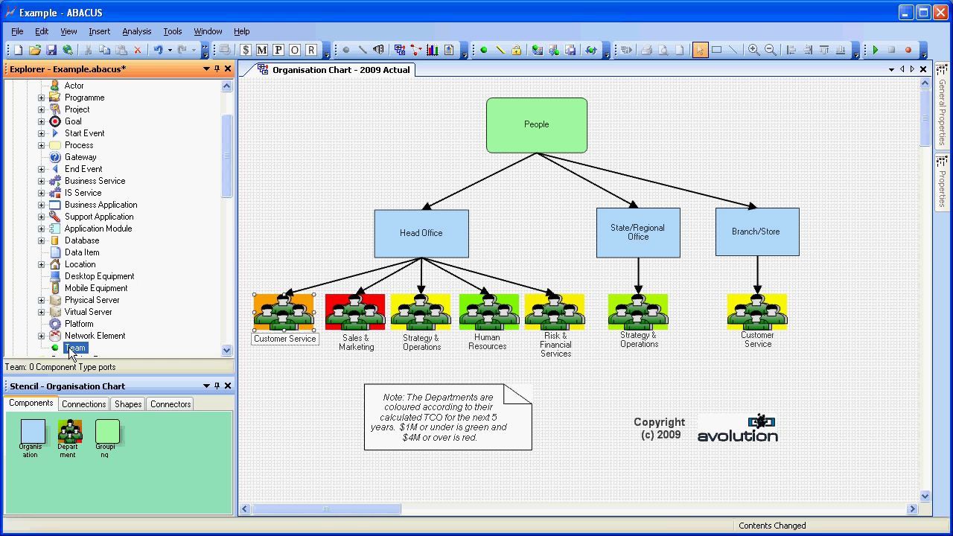
Assign the plain white square shape to the Team component type in the Organisation Chart stencil.
click(127, 404)
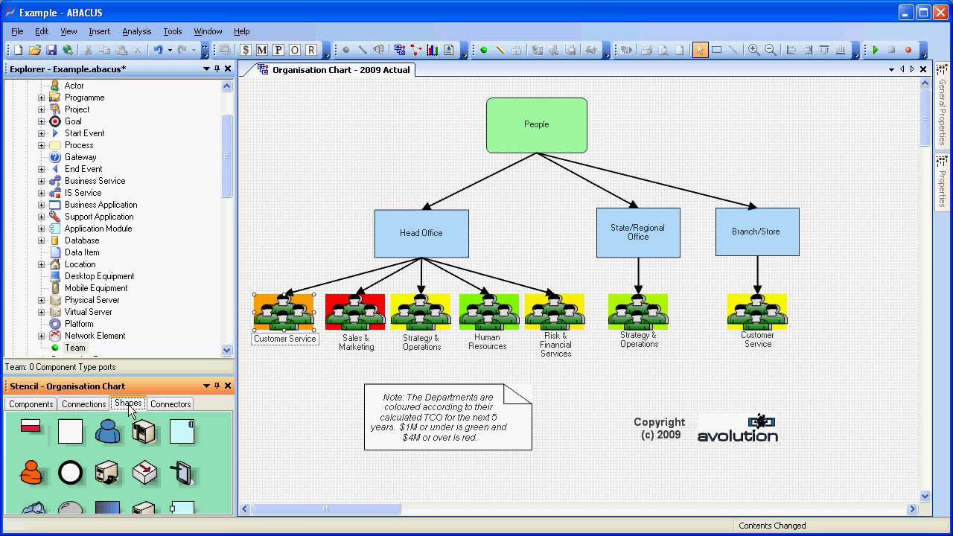
click(66, 350)
click(67, 359)
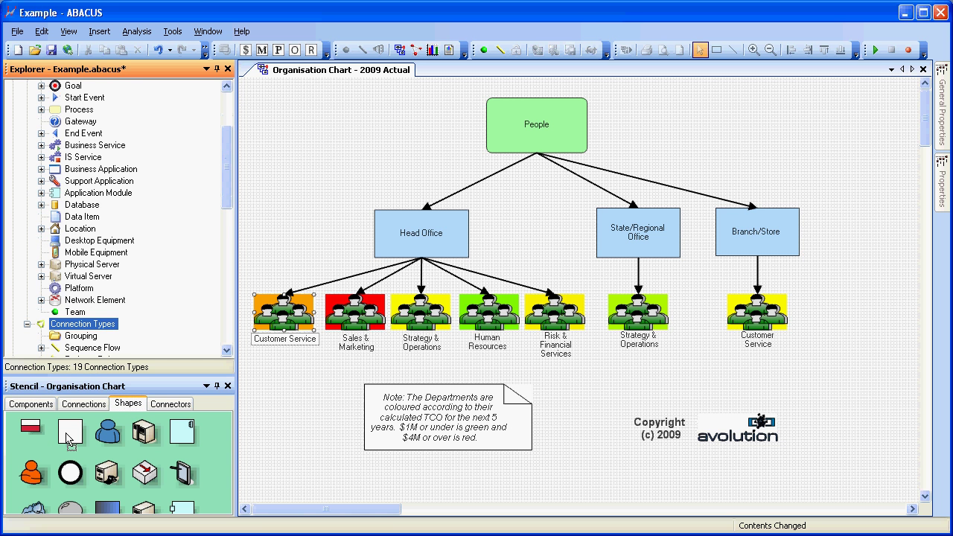
click(69, 435)
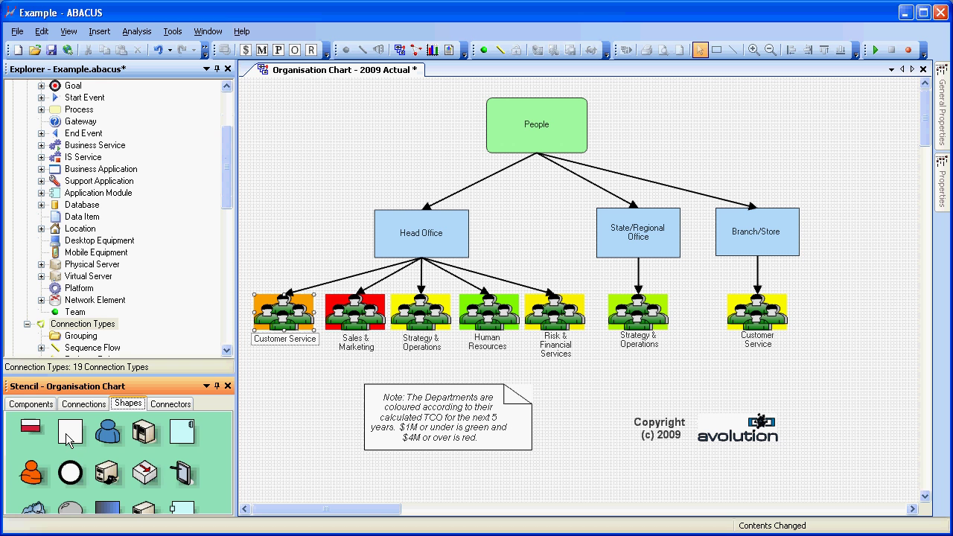
Place a Team component on the chart below the Head Office's Customer Service department and name it Architecture Team.
click(39, 404)
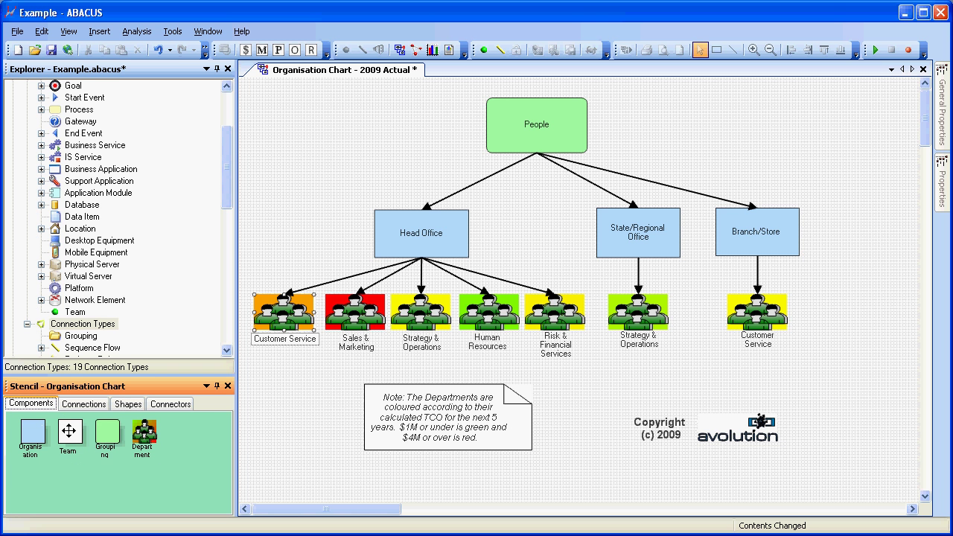
drag(69, 431, 273, 411)
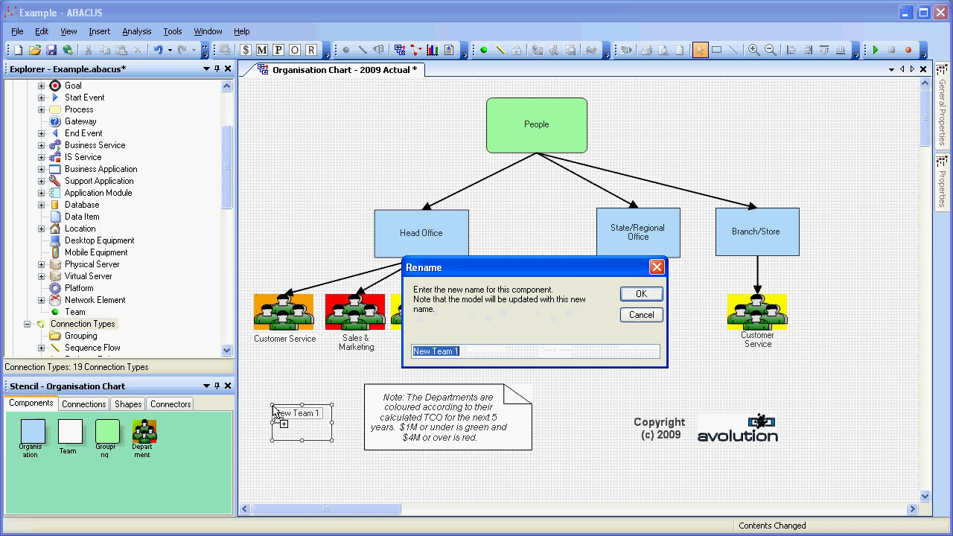
text(Arch)
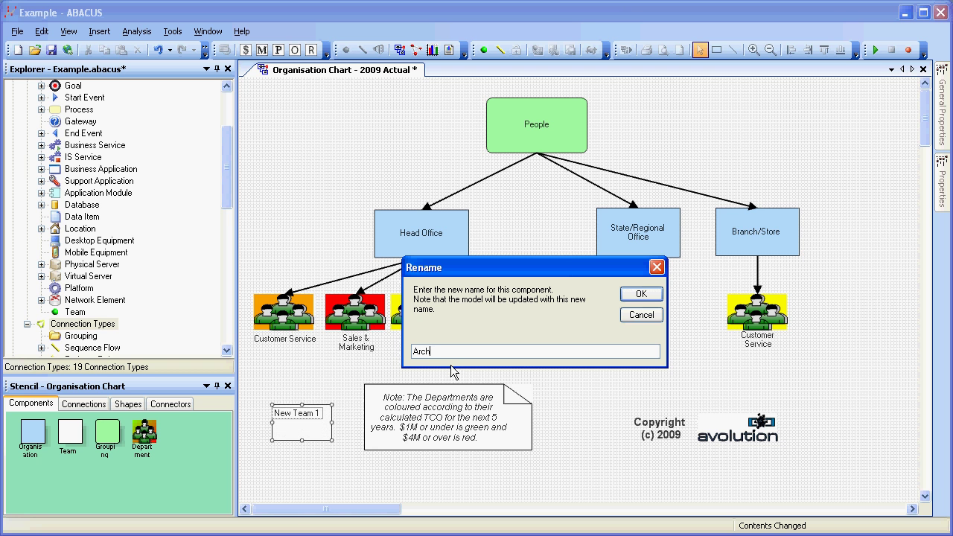
text(itecture Team)
key(Return)
Set the Team component type's fixed colour to orange.
click(74, 474)
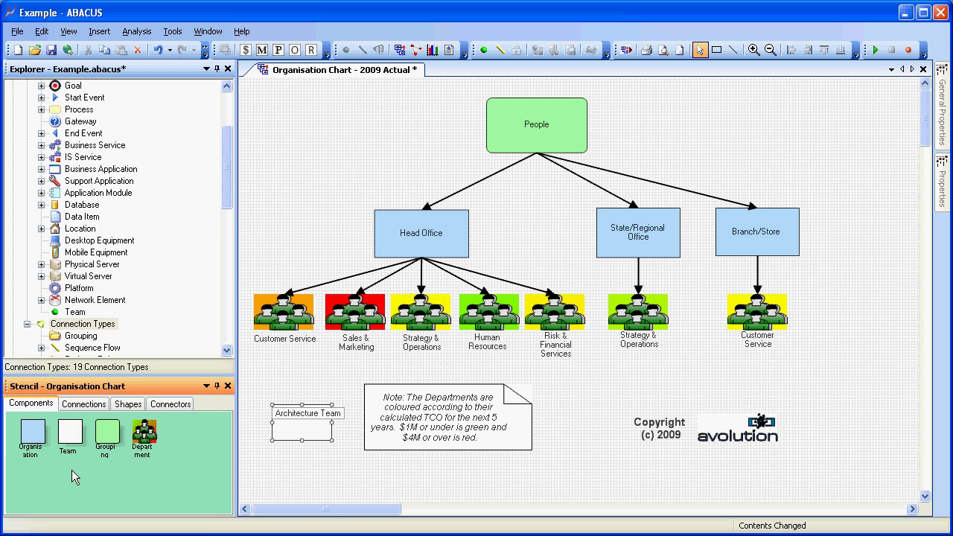
right_click(68, 434)
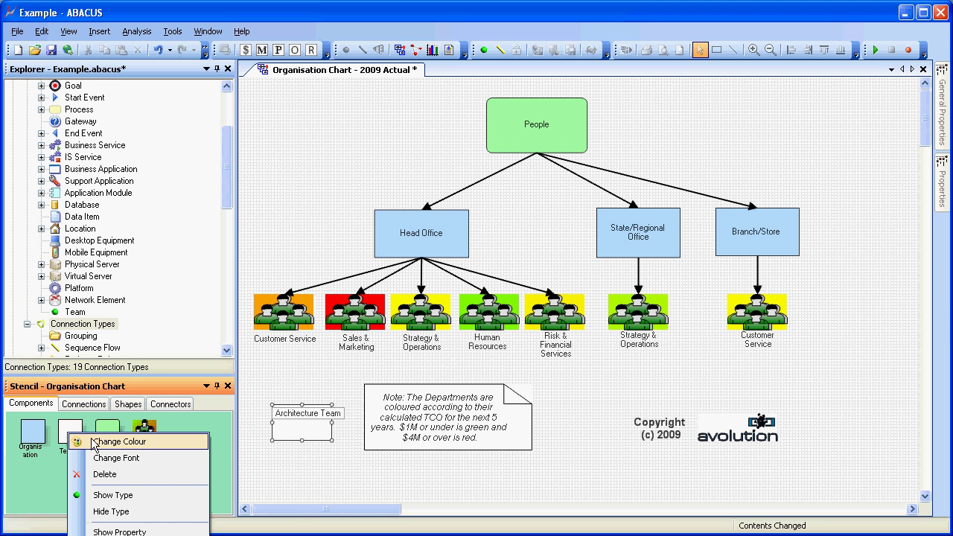
click(95, 442)
click(239, 166)
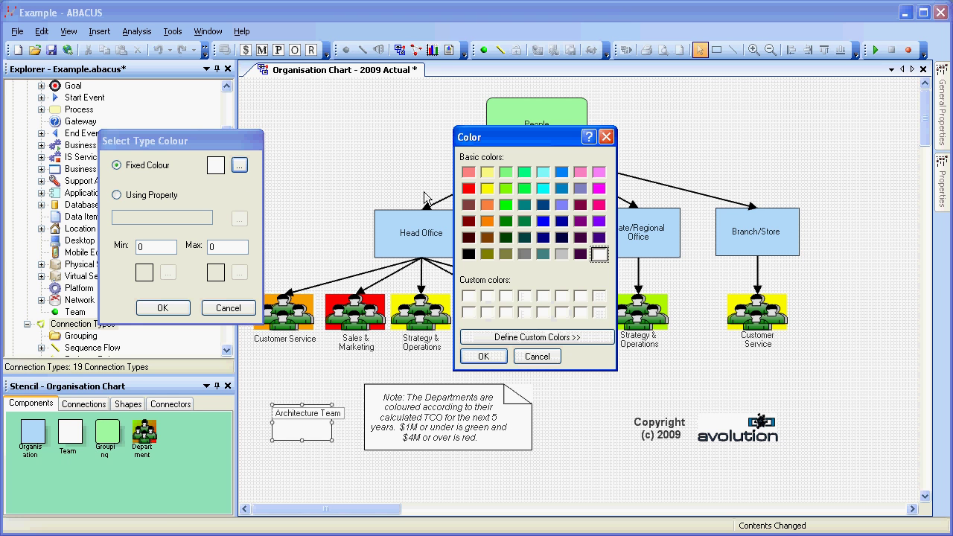
click(487, 221)
click(483, 357)
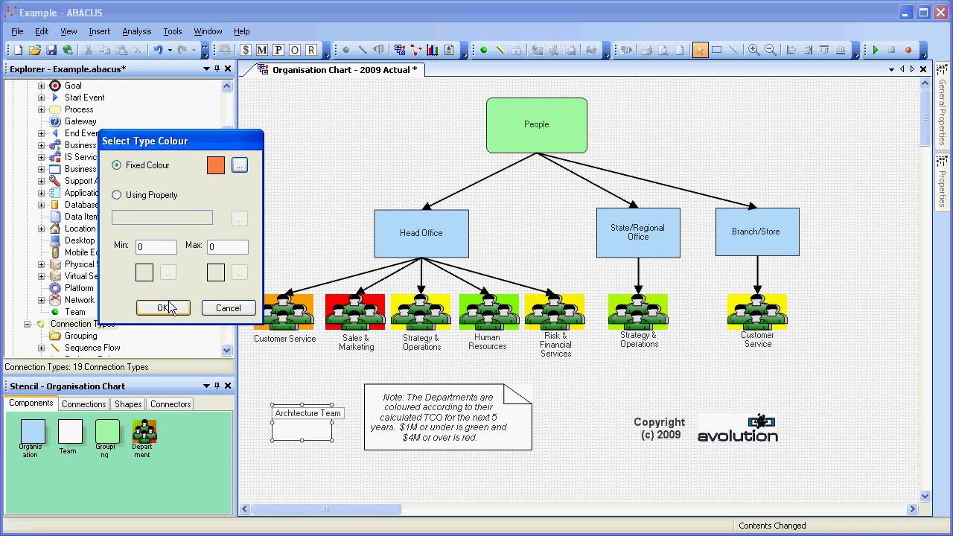
click(162, 307)
click(292, 444)
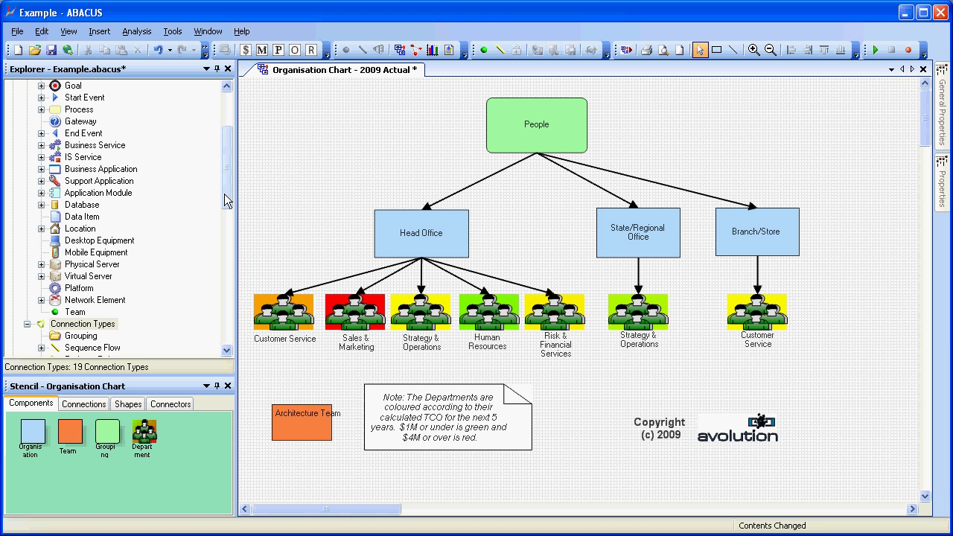
Assign the blue person shape to the Organisation component type.
drag(226, 201, 221, 155)
click(85, 133)
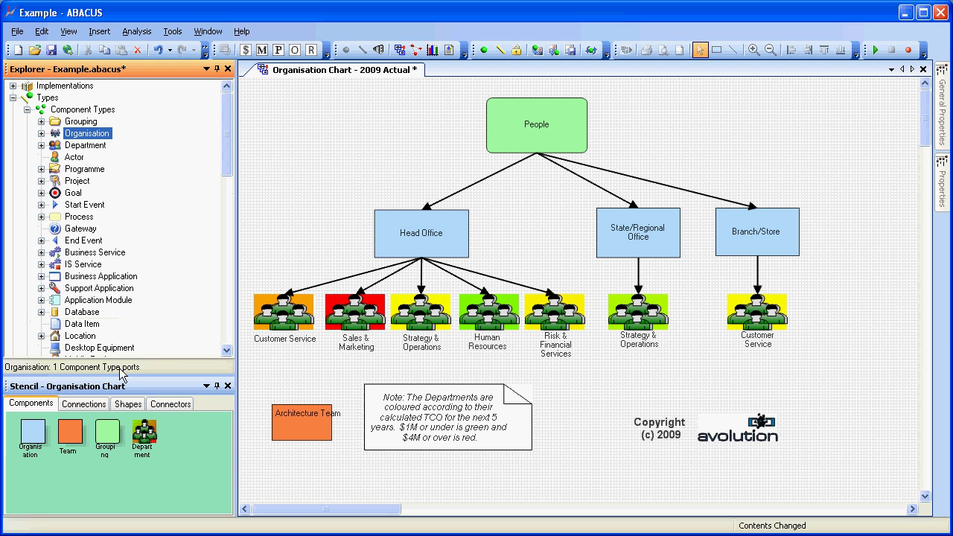
click(128, 403)
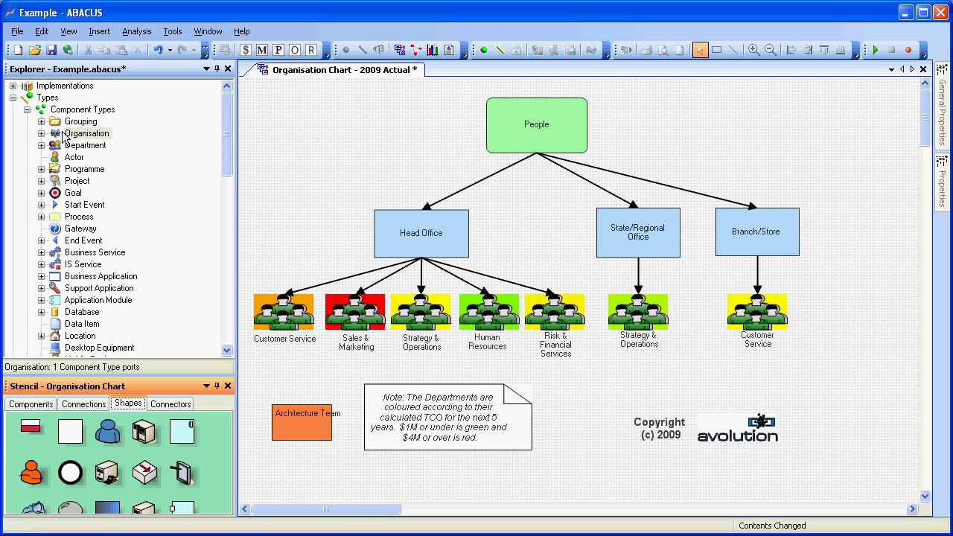
drag(65, 138, 109, 439)
click(506, 364)
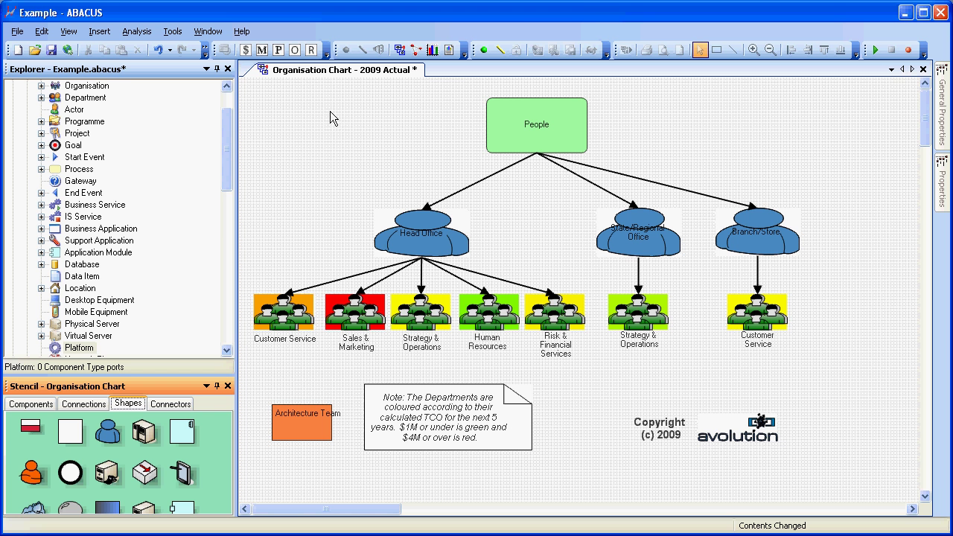
Check the Run in Designer Mode setting in the general options and leave the options unchanged.
click(172, 31)
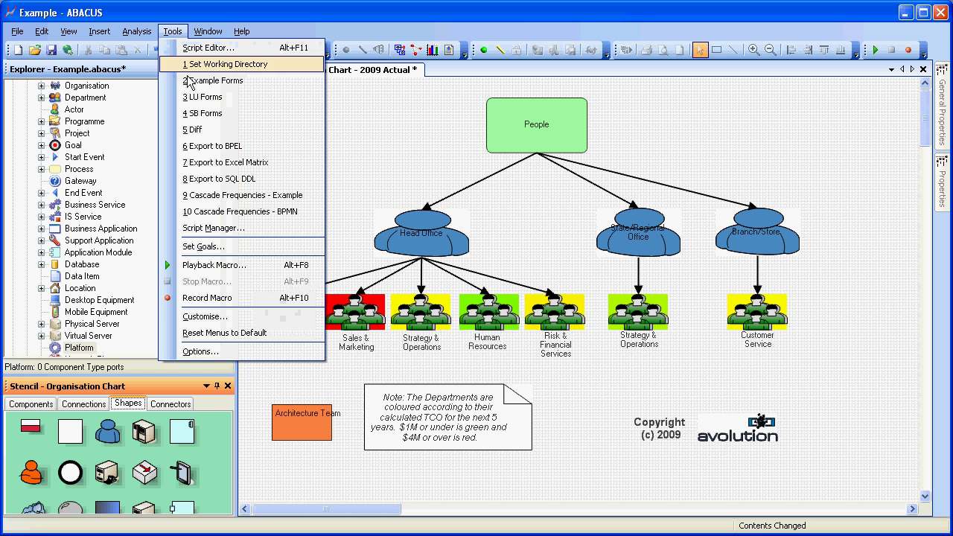
click(227, 349)
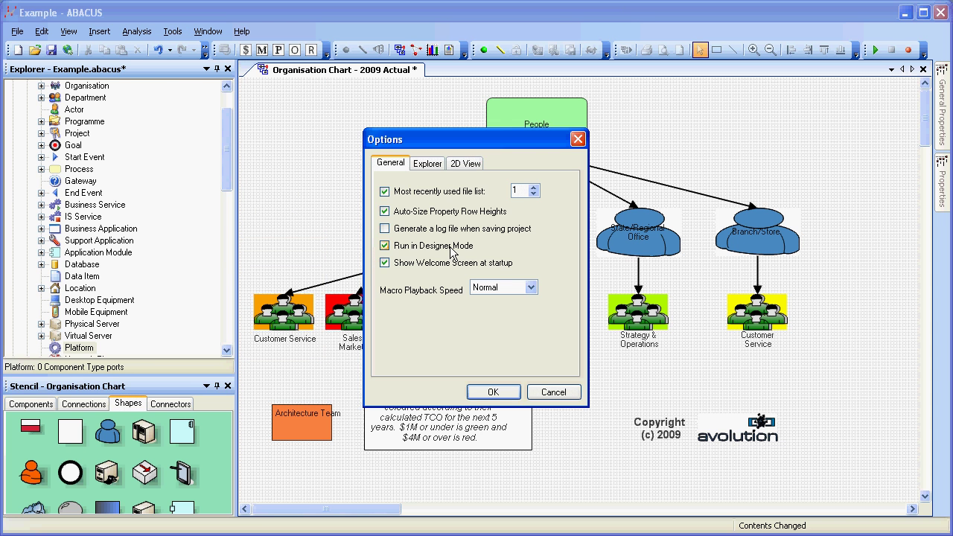
click(553, 392)
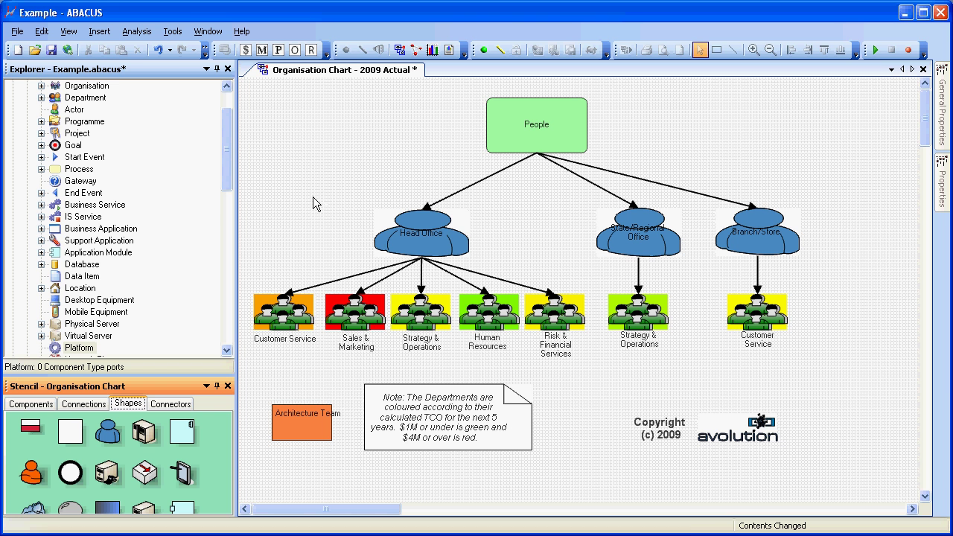
Open the Process Map view of 2009 Actual and follow its Manage Customer Service link to the detailed process view.
drag(229, 154, 227, 304)
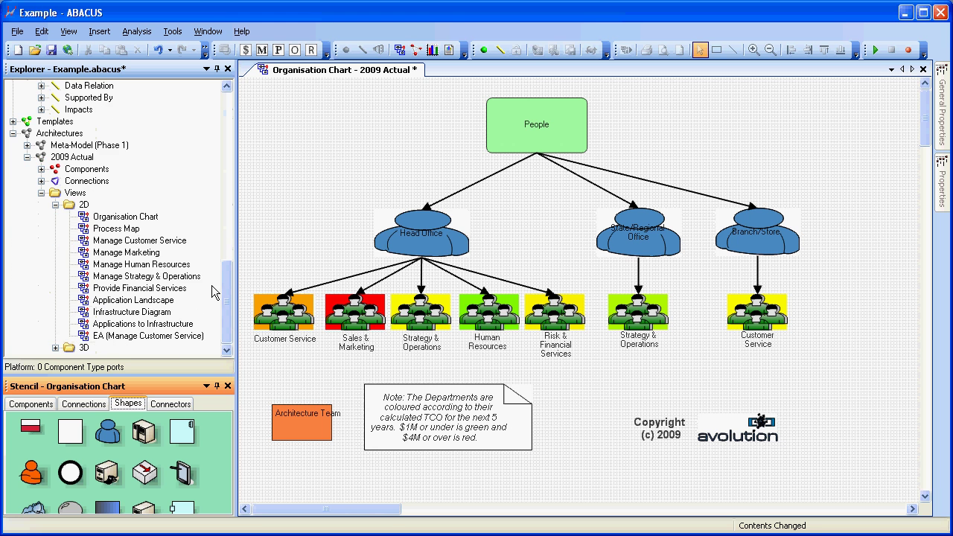
click(133, 230)
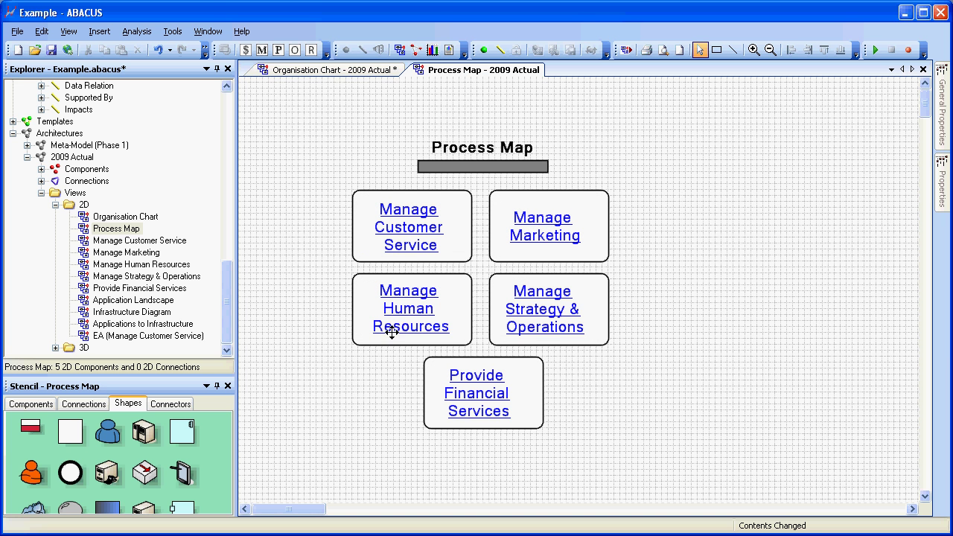
click(406, 223)
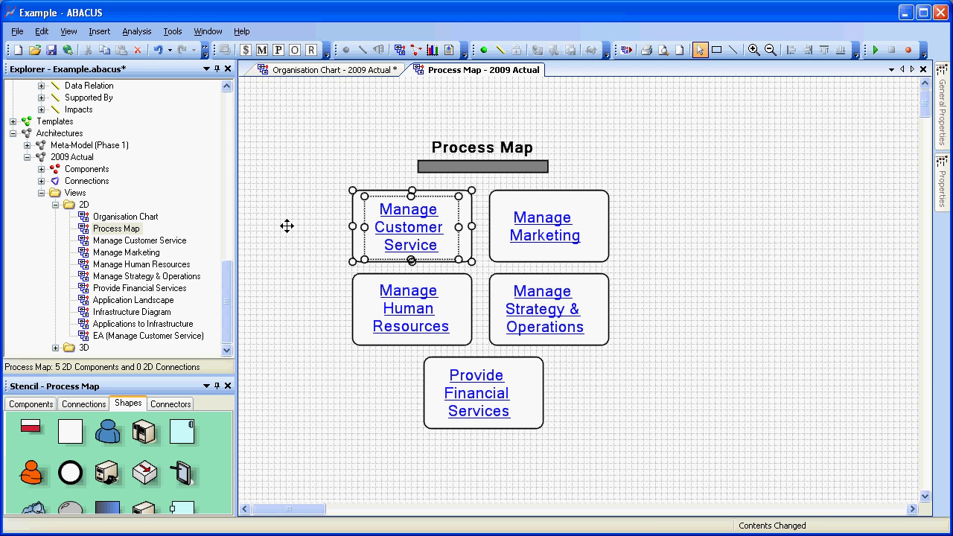
double_click(412, 223)
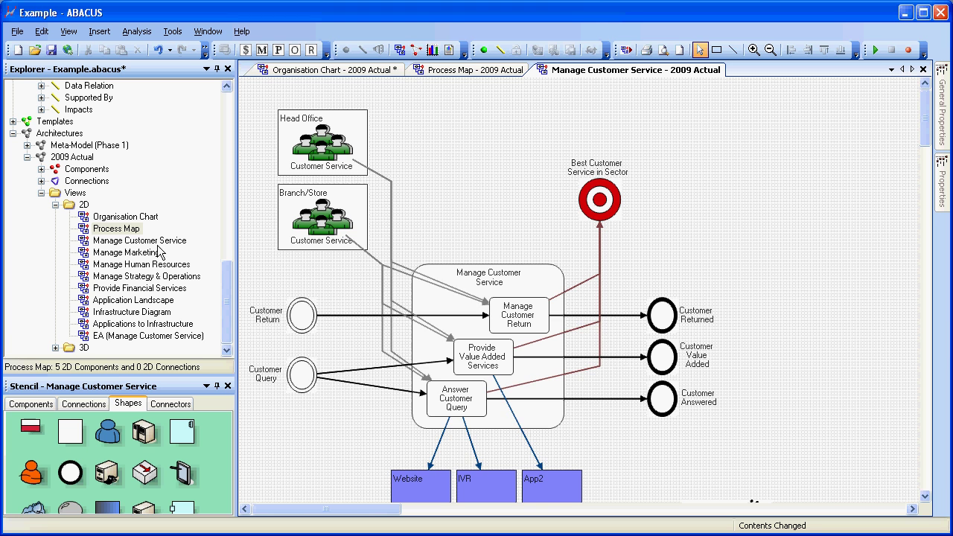
Open the Manage Human Resources view and check the Learning and Development Required link's type and the connection types available.
click(133, 268)
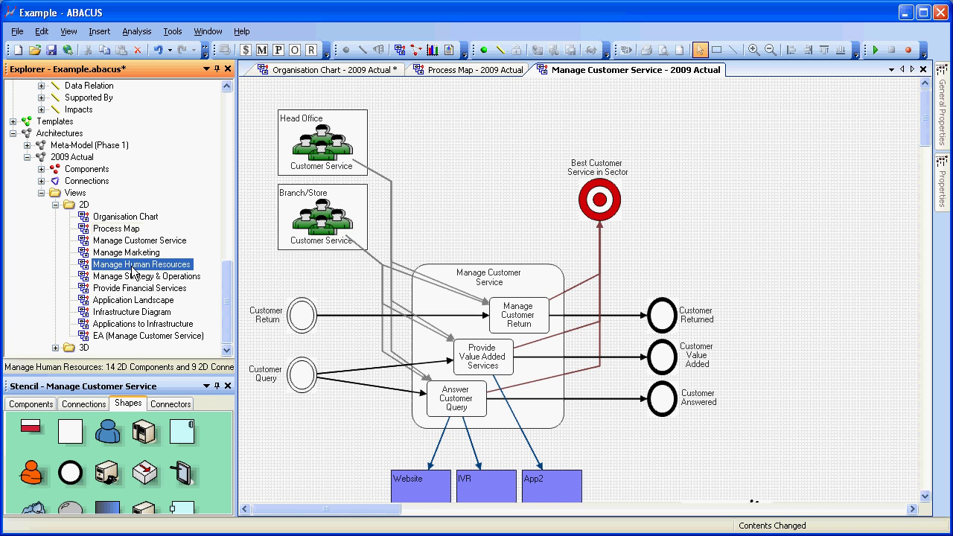
click(259, 253)
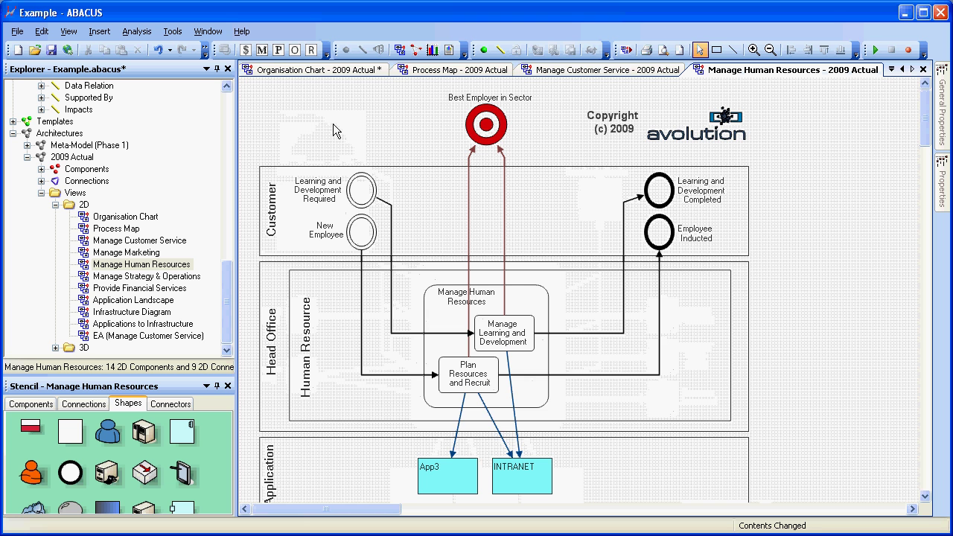
click(390, 263)
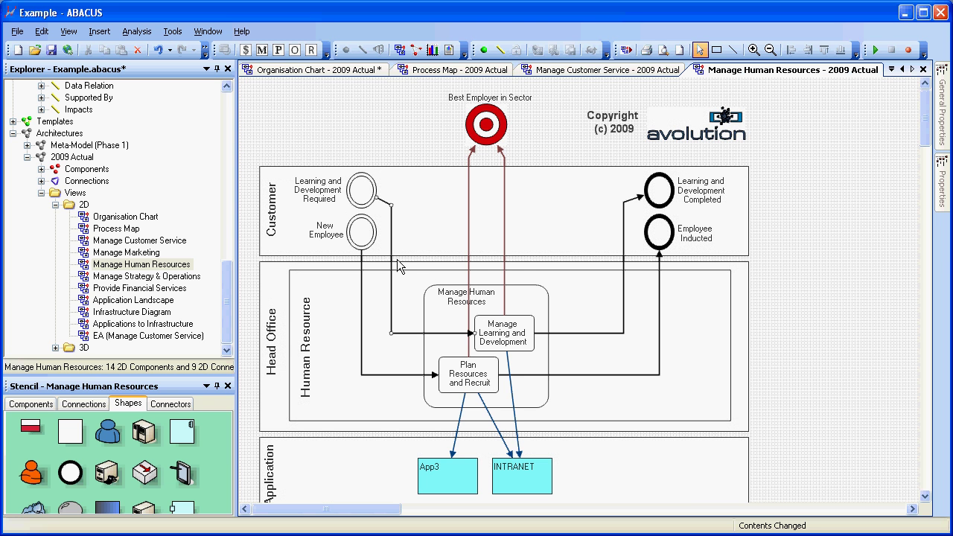
mouse_move(940, 104)
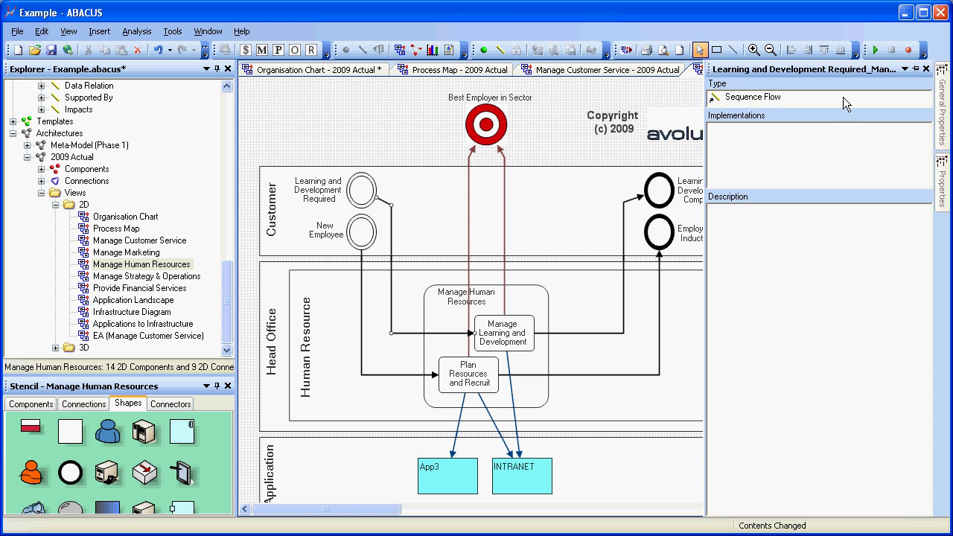
click(756, 100)
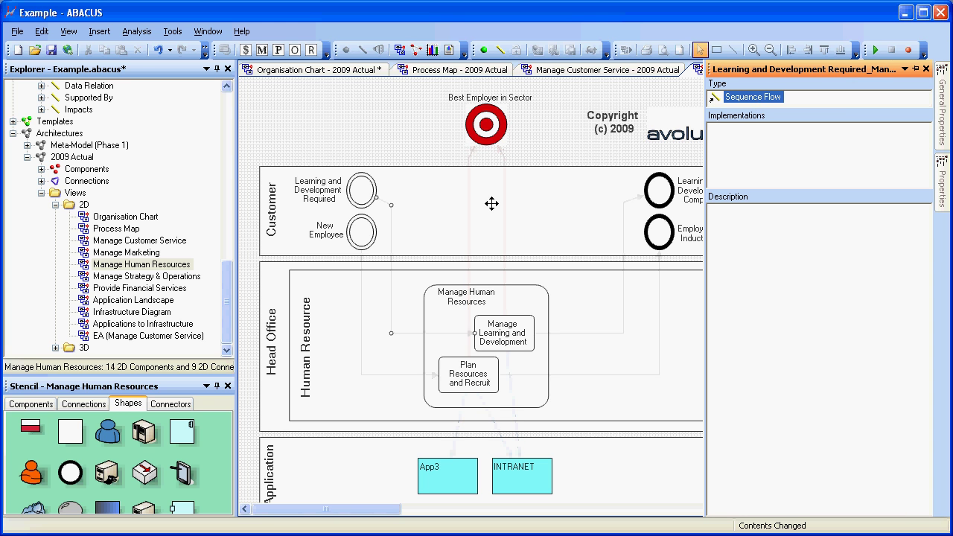
click(84, 403)
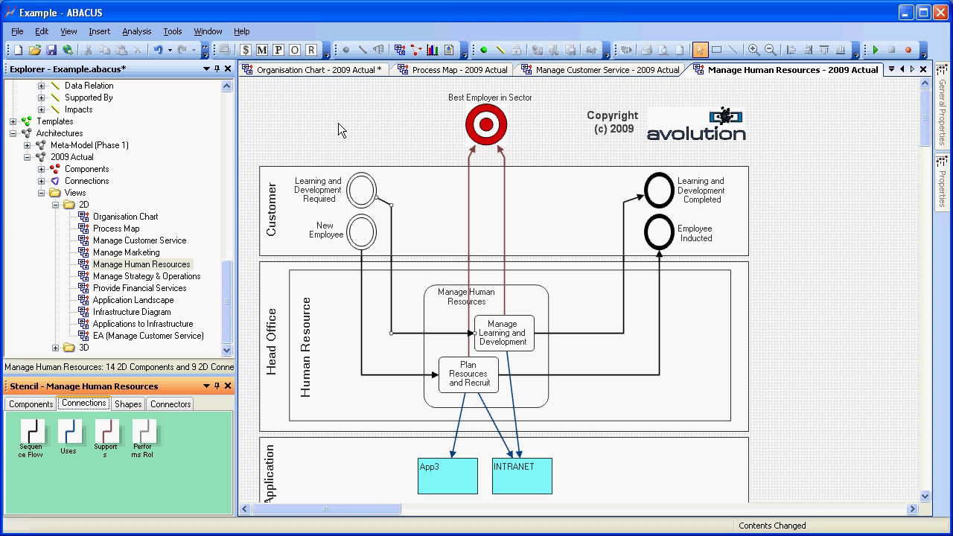
Open the Application Landscape view and examine App3's properties, including Business Hours, Status, DR Provision and OS.
click(149, 300)
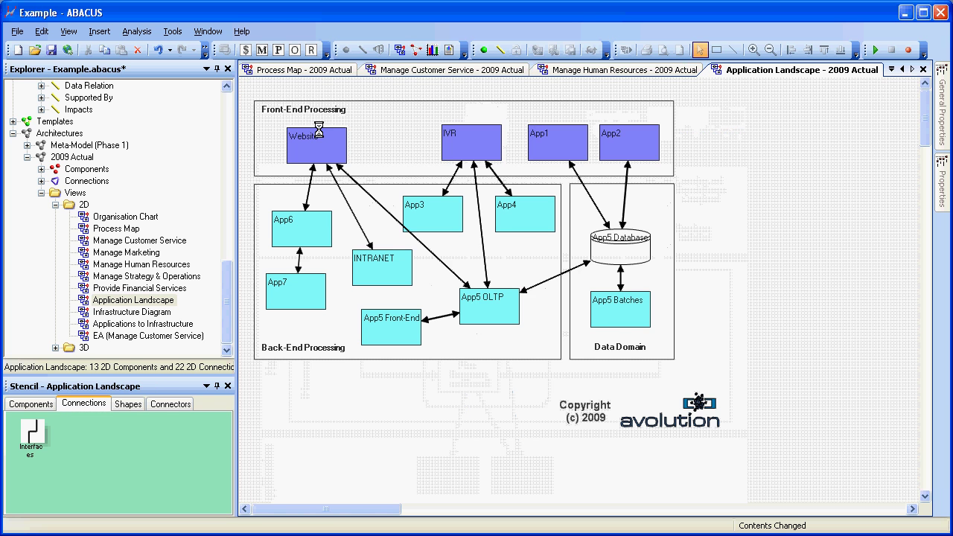
click(30, 405)
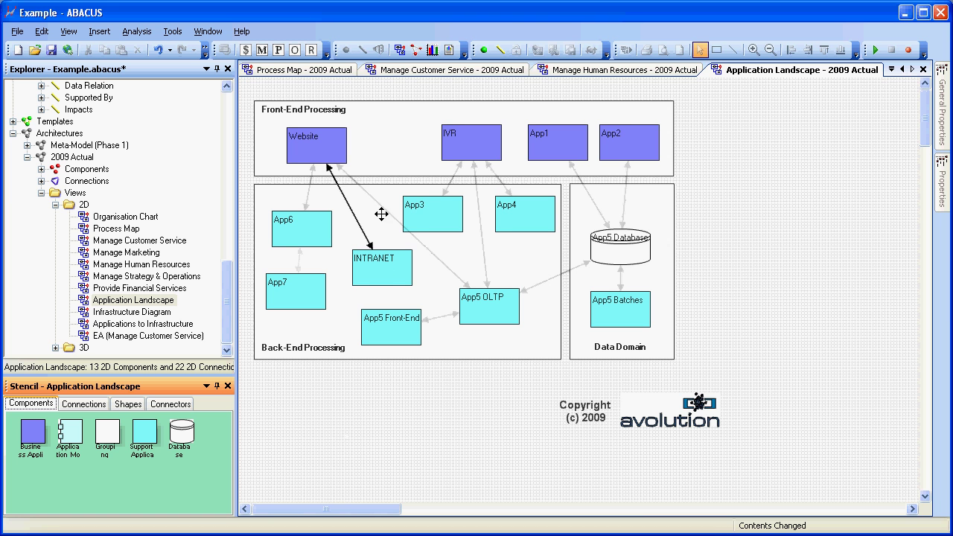
click(439, 218)
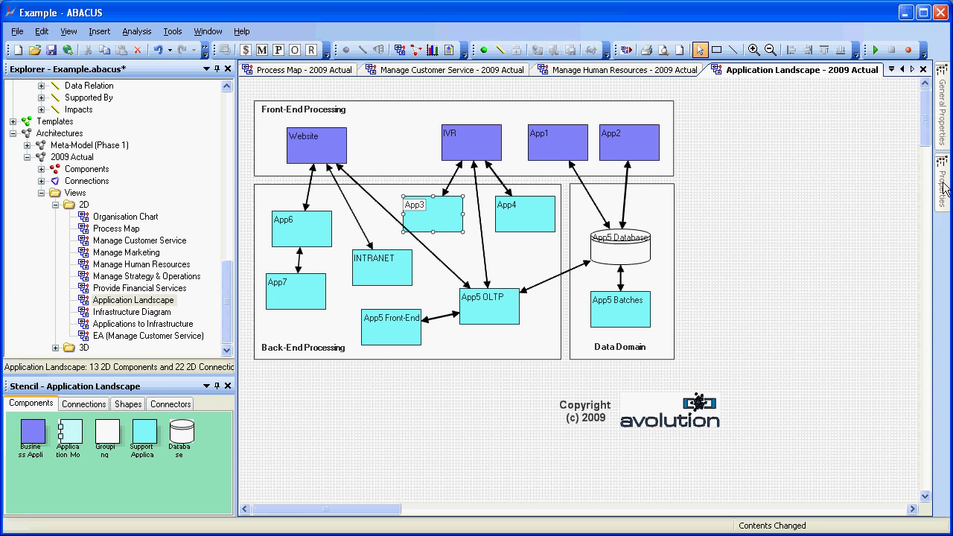
mouse_move(946, 189)
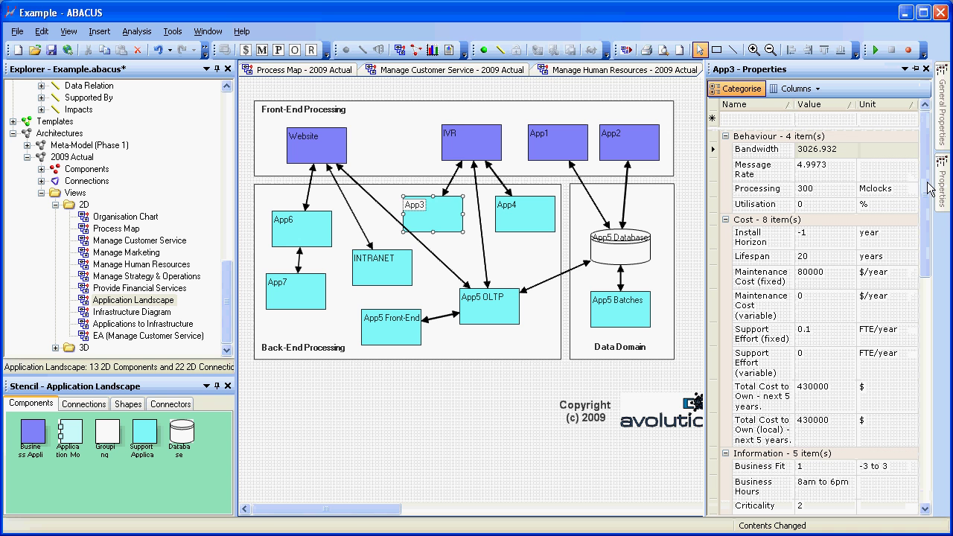
drag(927, 186, 928, 293)
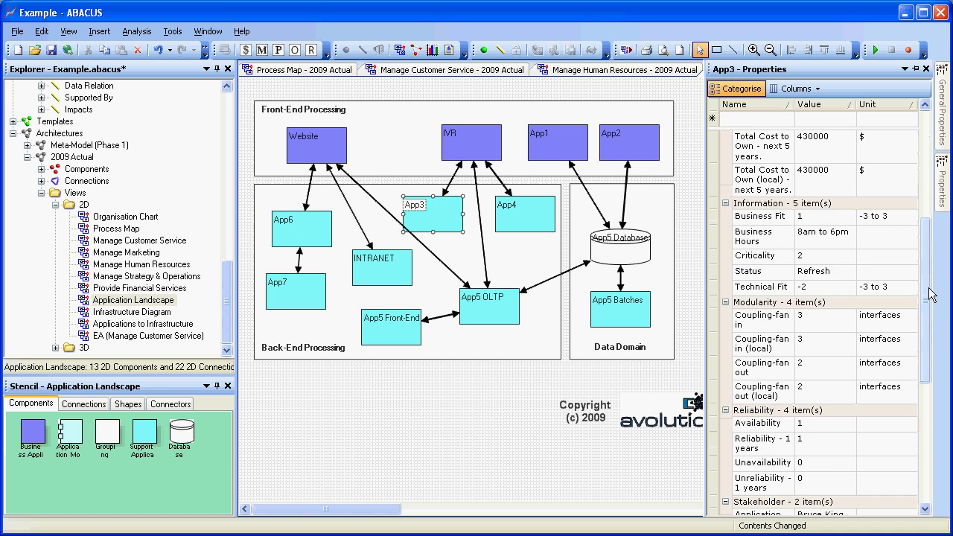
click(710, 235)
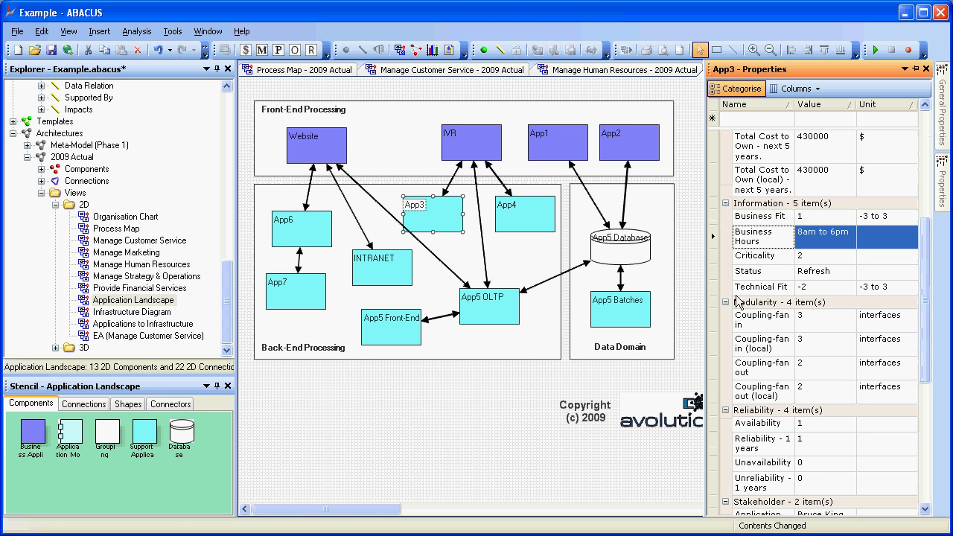
click(716, 271)
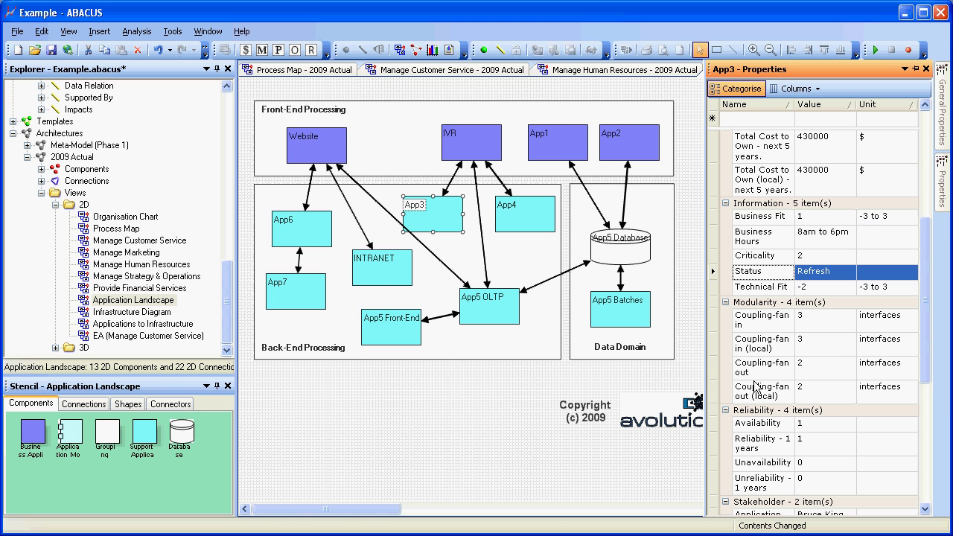
click(926, 414)
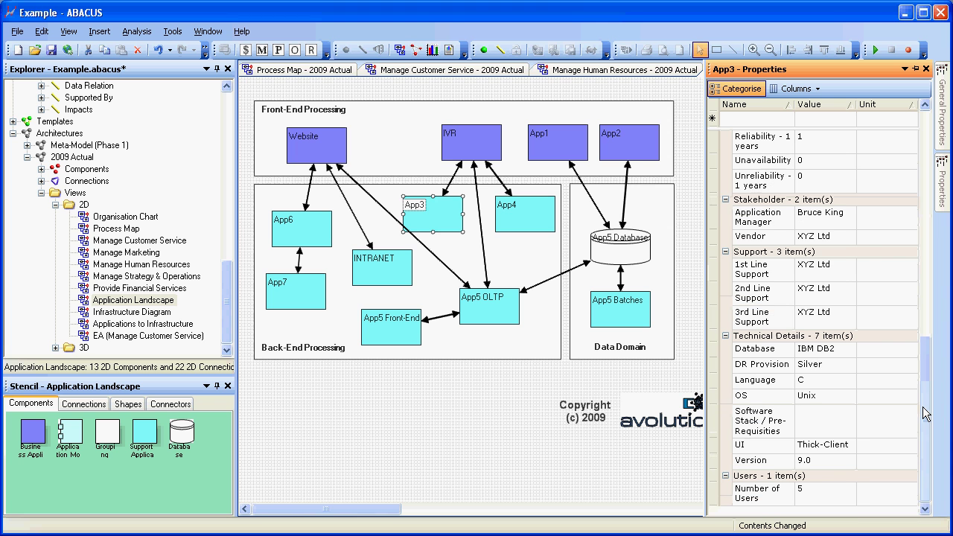
click(715, 364)
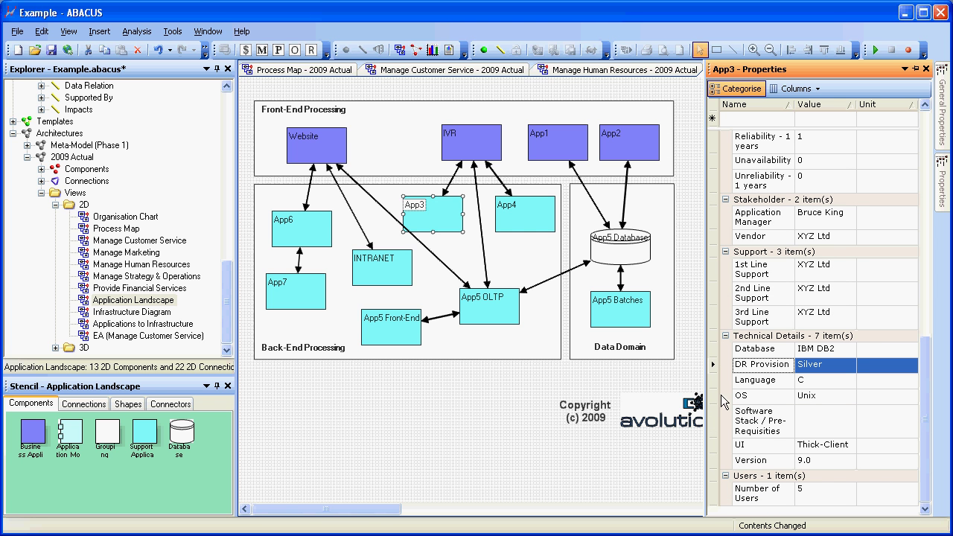
click(715, 396)
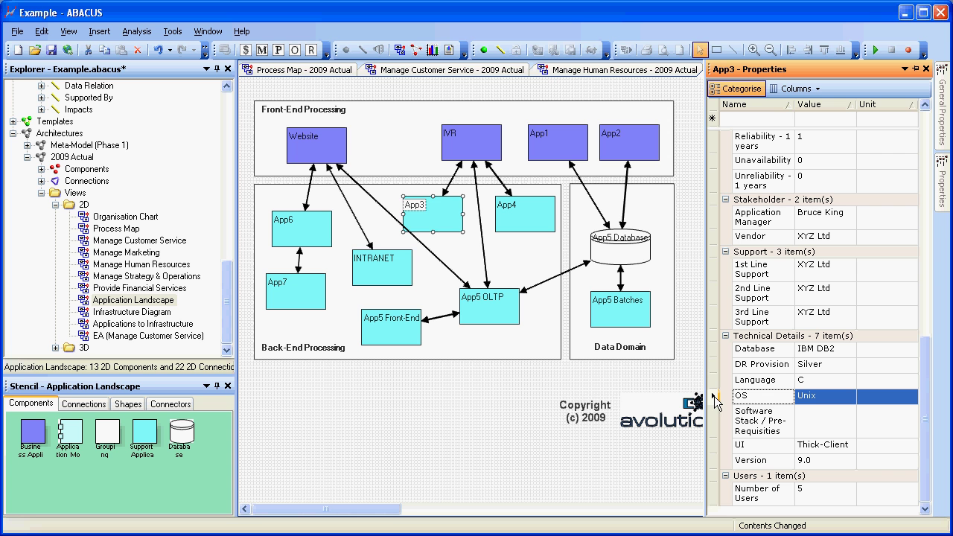
Examine the properties of the connection between Website and App5 OLTP, including its Frequency.
click(421, 244)
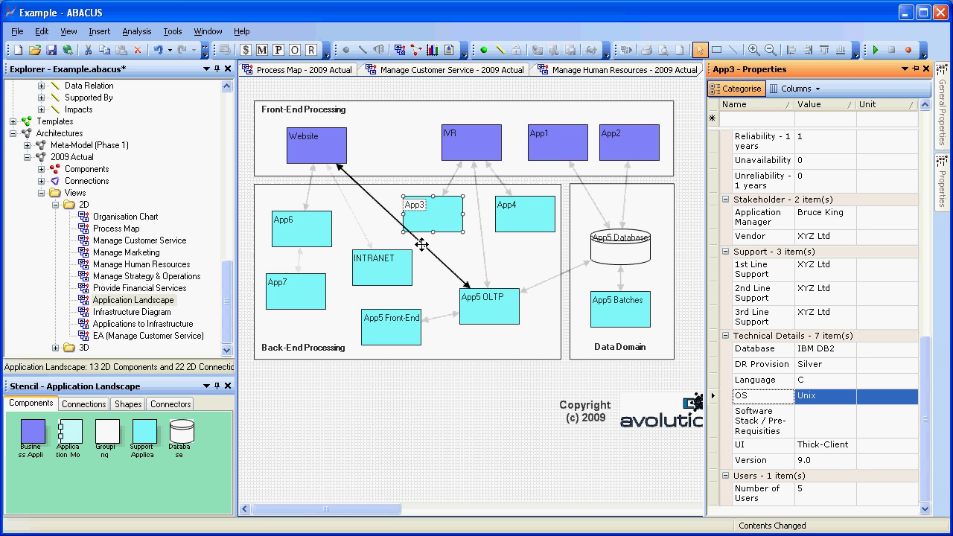
mouse_move(946, 184)
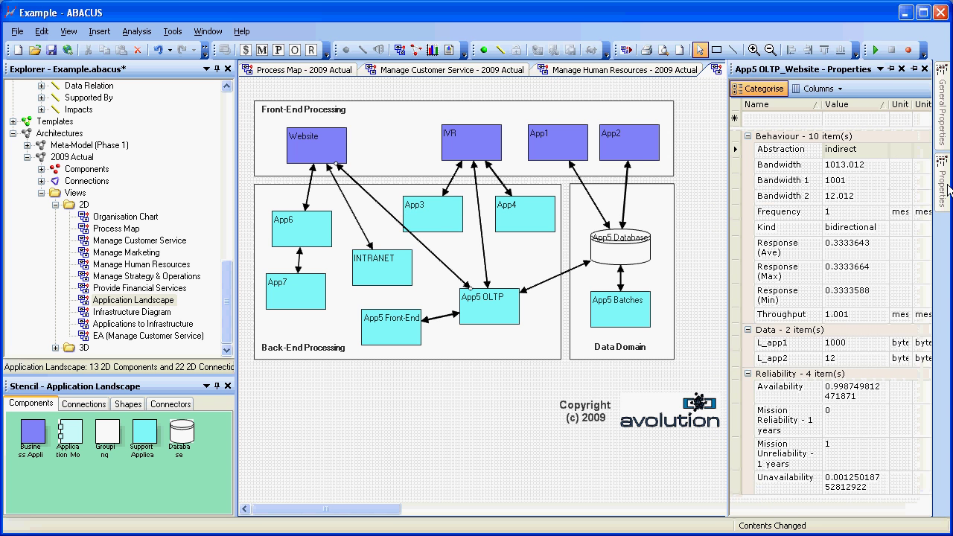
click(719, 212)
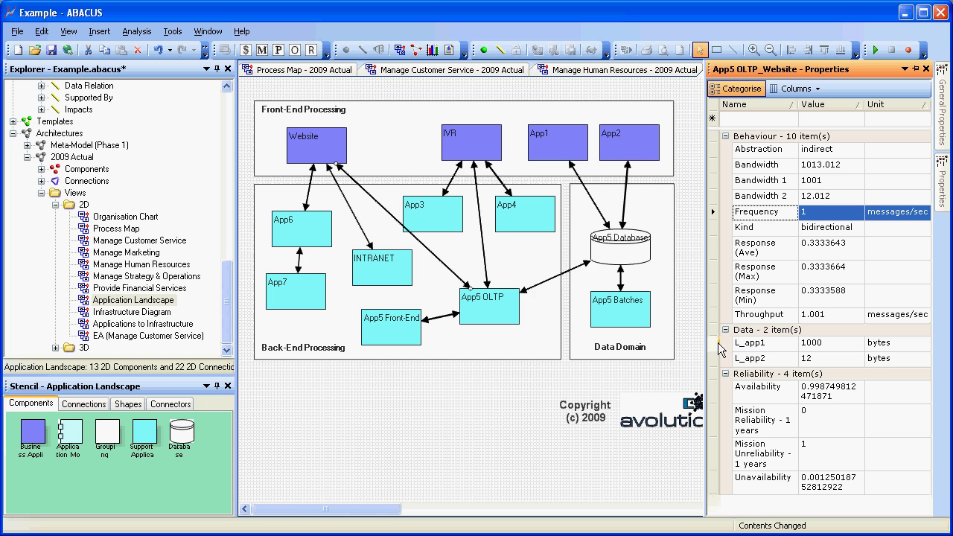
Add a new property of type Owner, named Name, to the Website component and locate it in the property list.
click(324, 146)
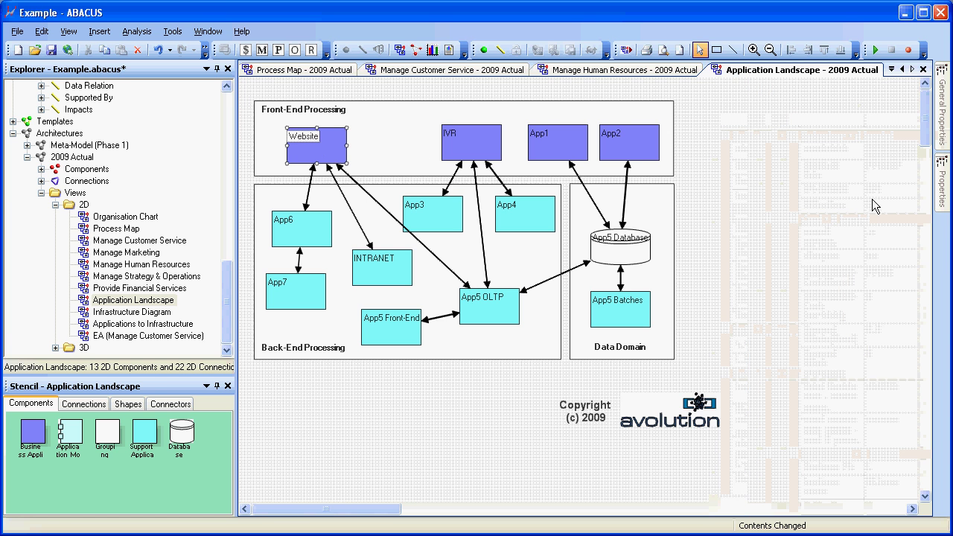
mouse_move(945, 192)
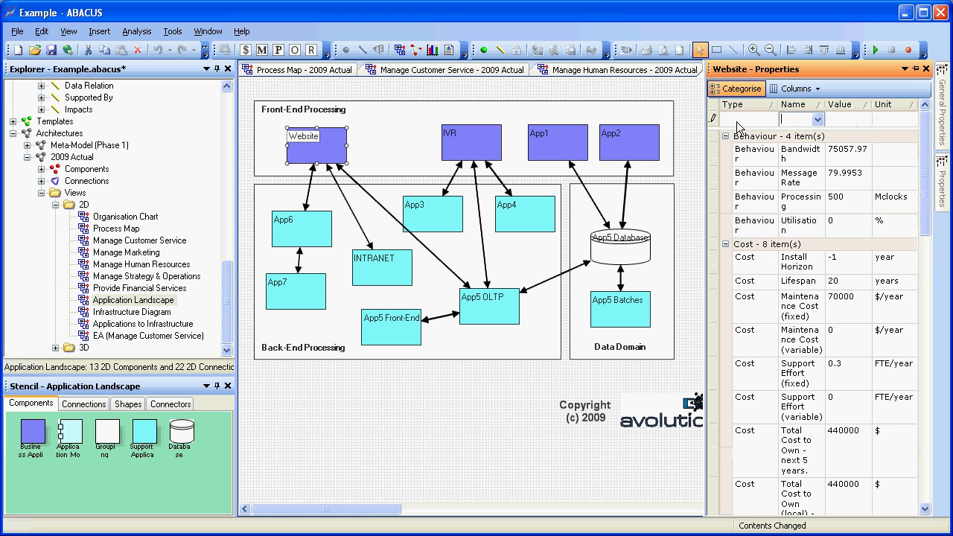
text(Owner)
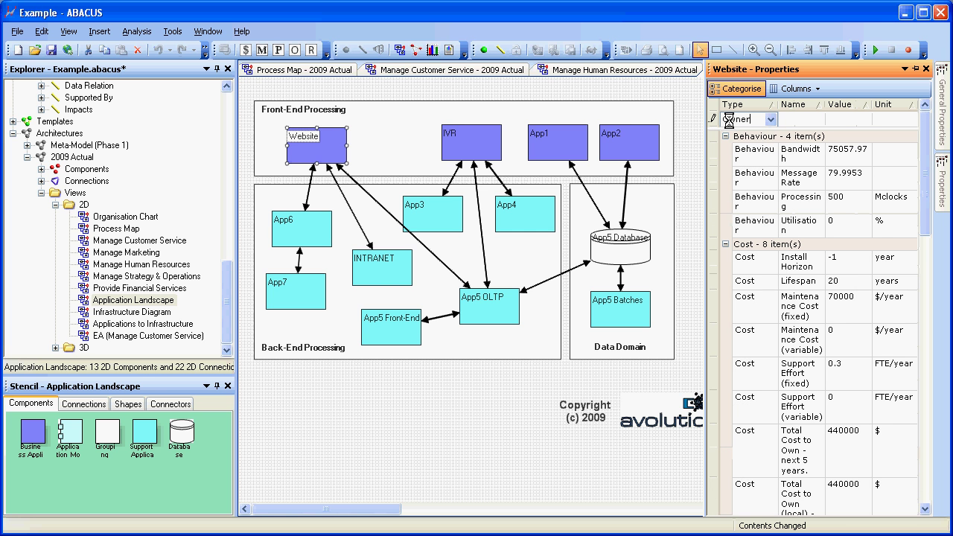
click(794, 124)
text(Name)
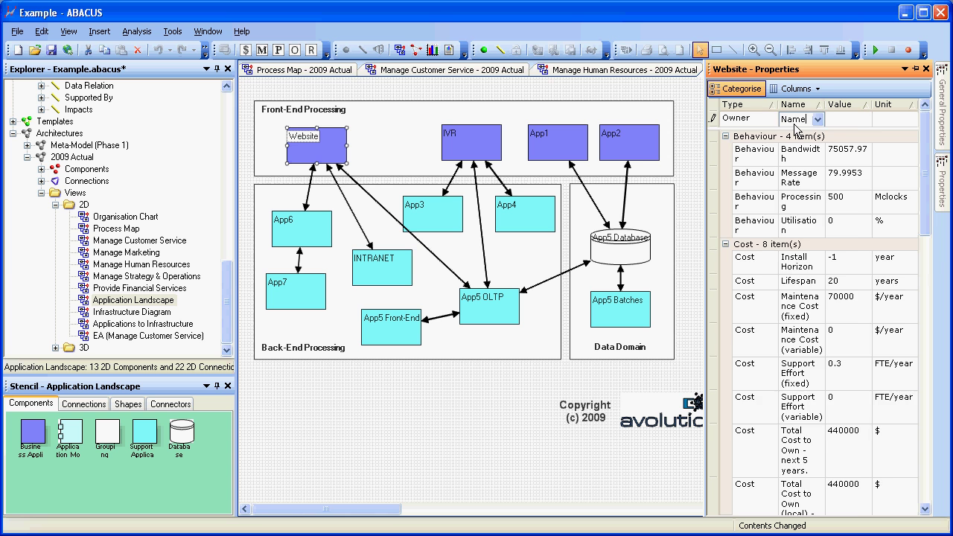
key(Return)
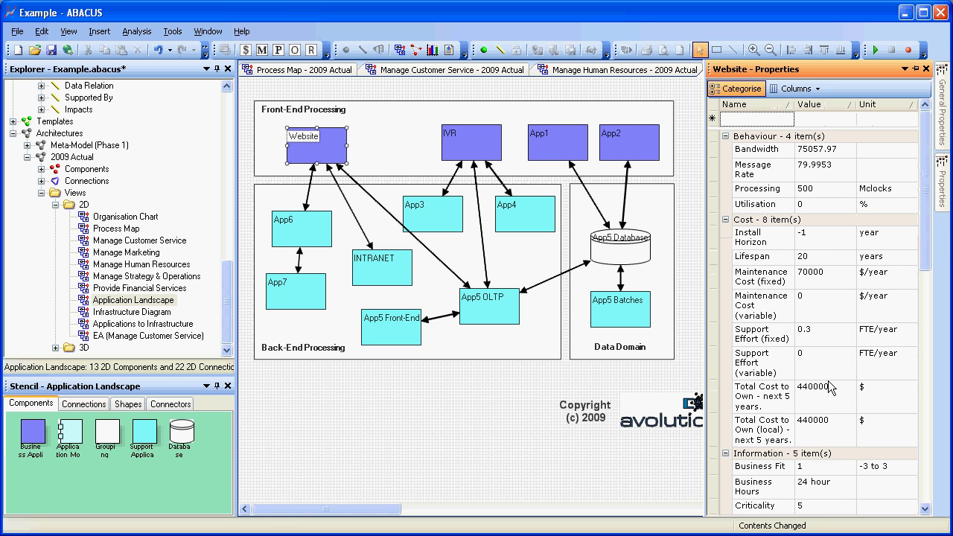
drag(925, 254, 928, 403)
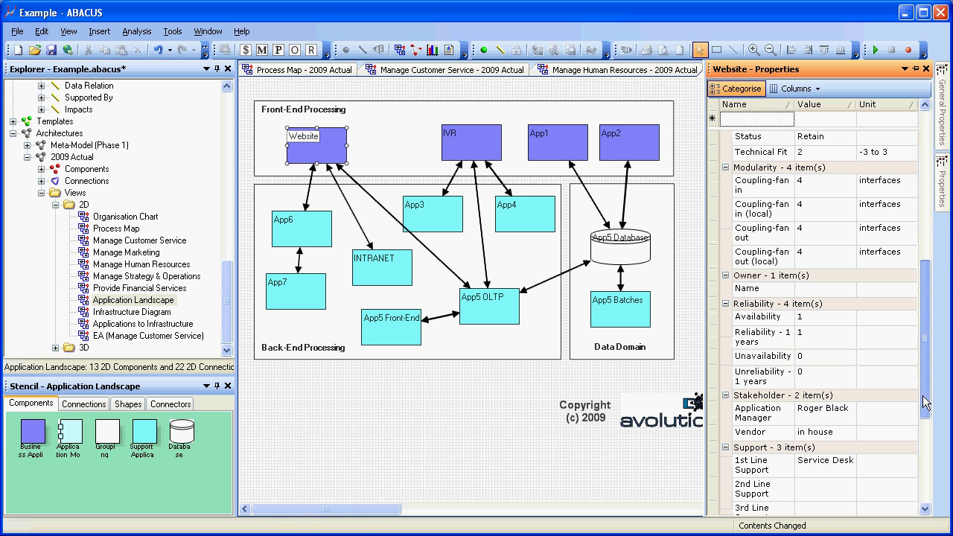
click(714, 288)
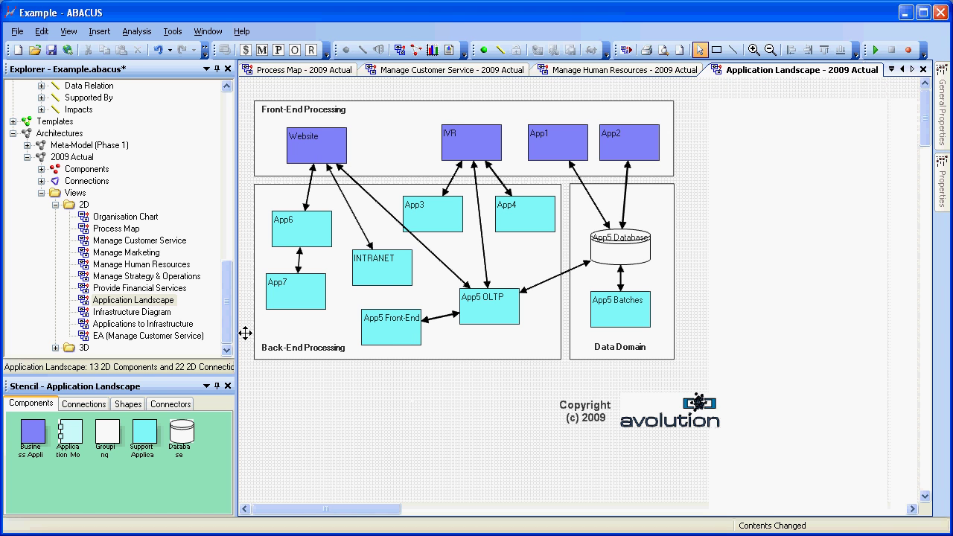
Open the Infrastructure Diagram view and check the Physical Server type's colour settings, leaving them unchanged.
click(141, 313)
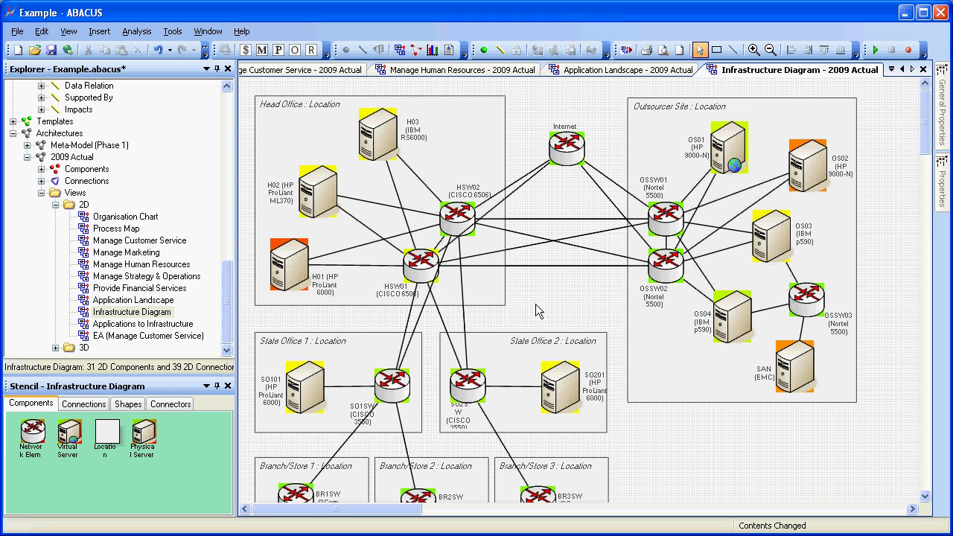
click(316, 197)
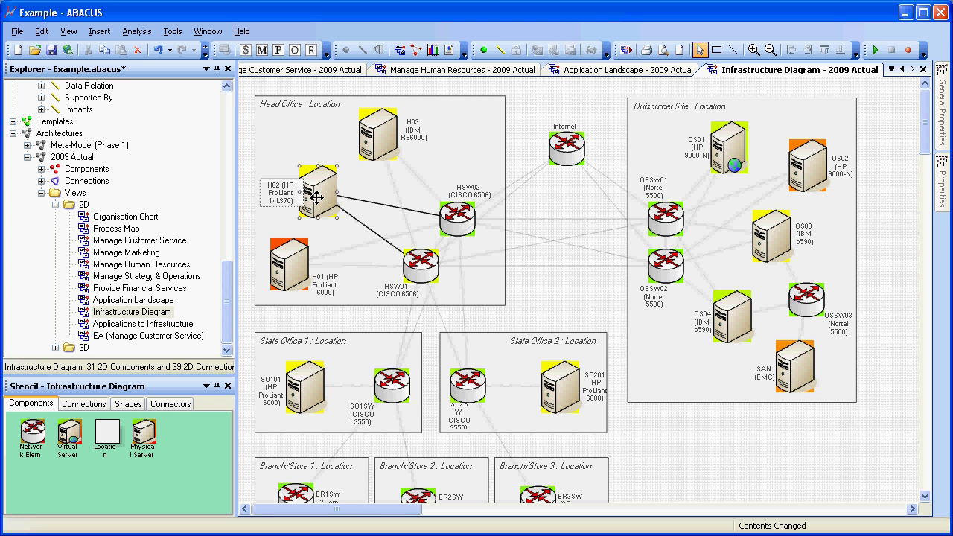
mouse_move(317, 197)
mouse_down()
mouse_move(306, 213)
mouse_move(322, 291)
mouse_move(323, 192)
mouse_up()
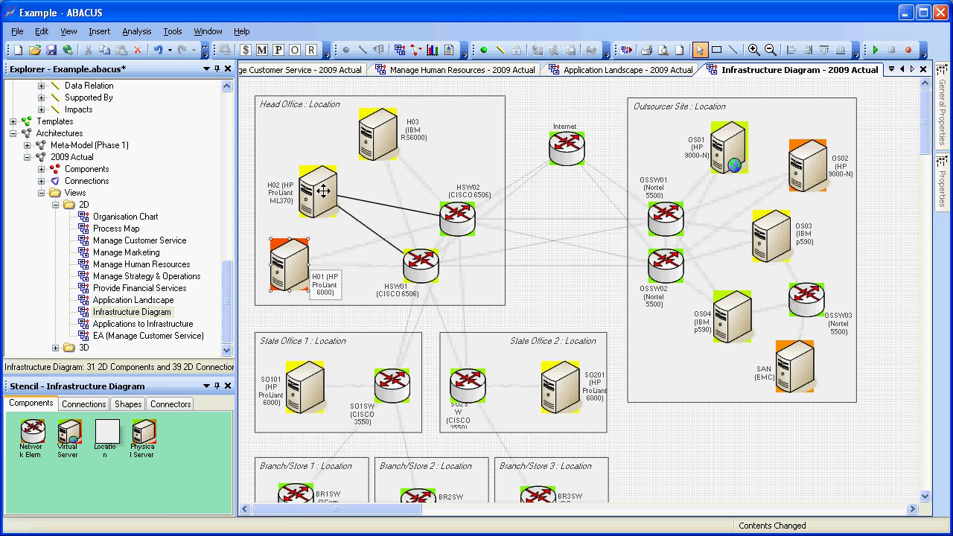
right_click(143, 438)
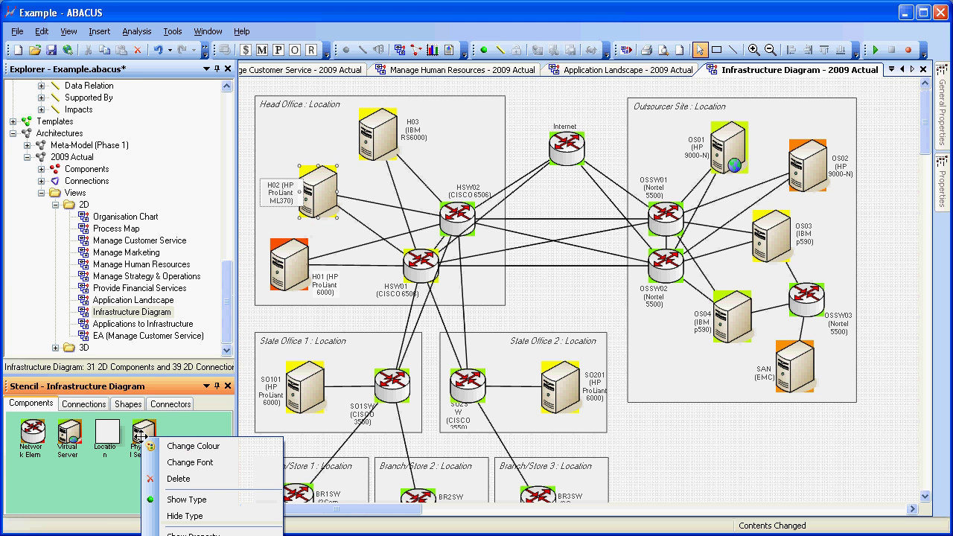
click(200, 446)
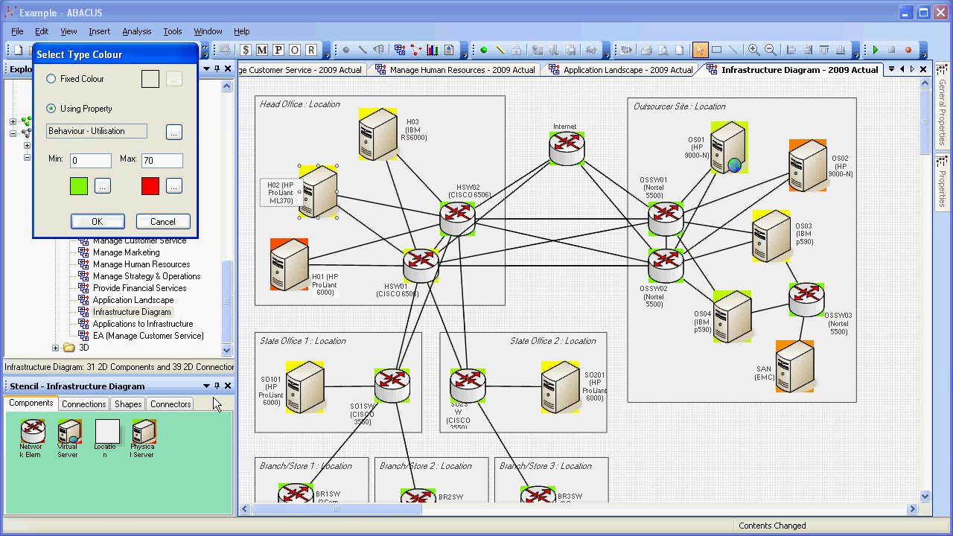
click(162, 222)
Check the Utilisation property of server H01 in Head Office and return to the Application Landscape view.
click(280, 267)
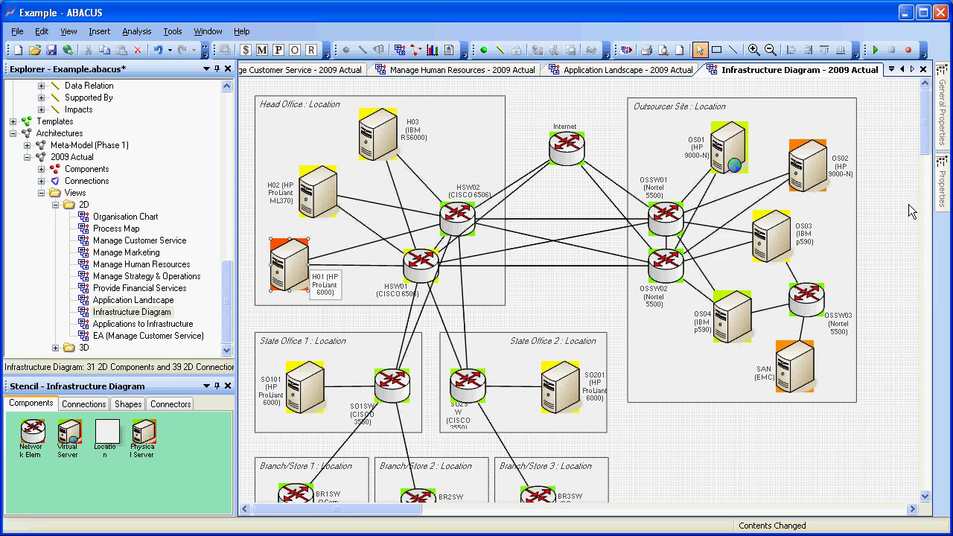
mouse_move(943, 201)
click(713, 237)
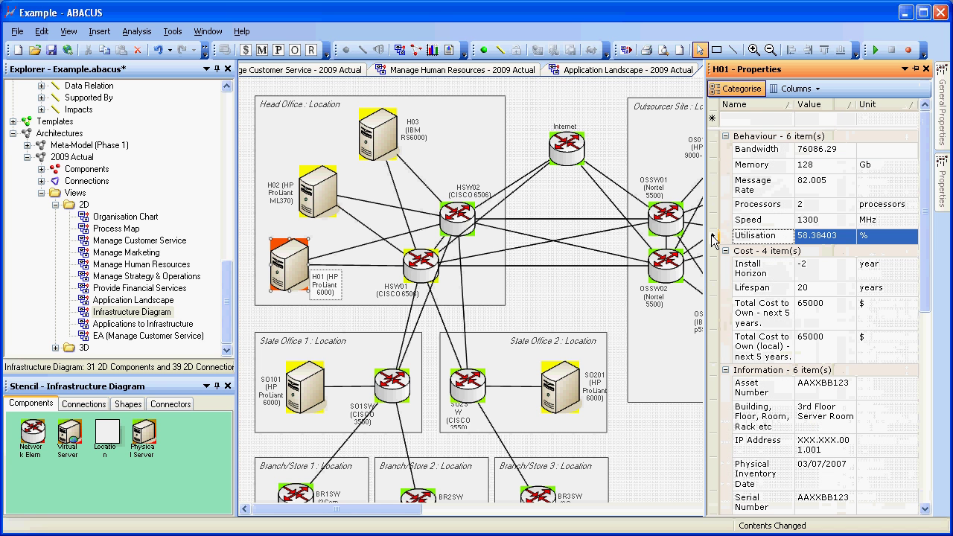
click(589, 97)
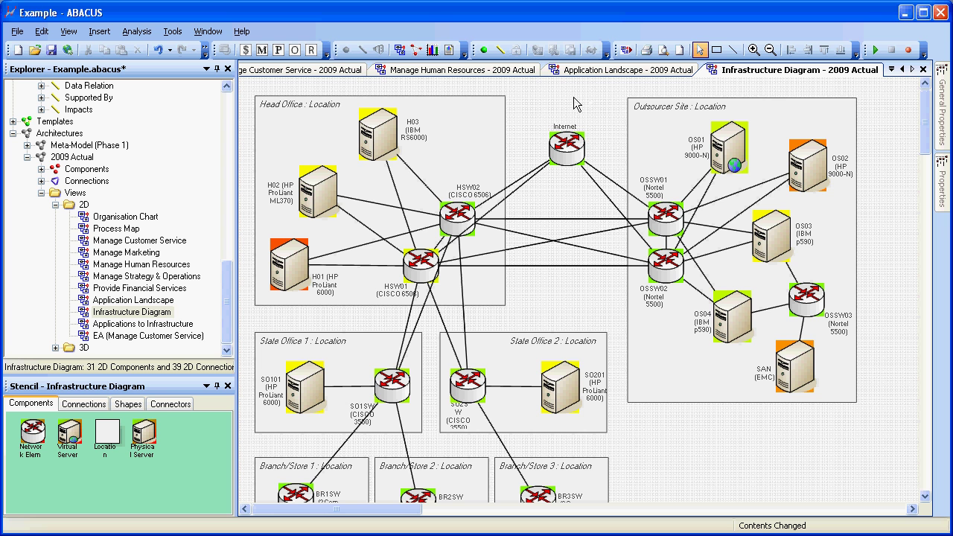
click(591, 71)
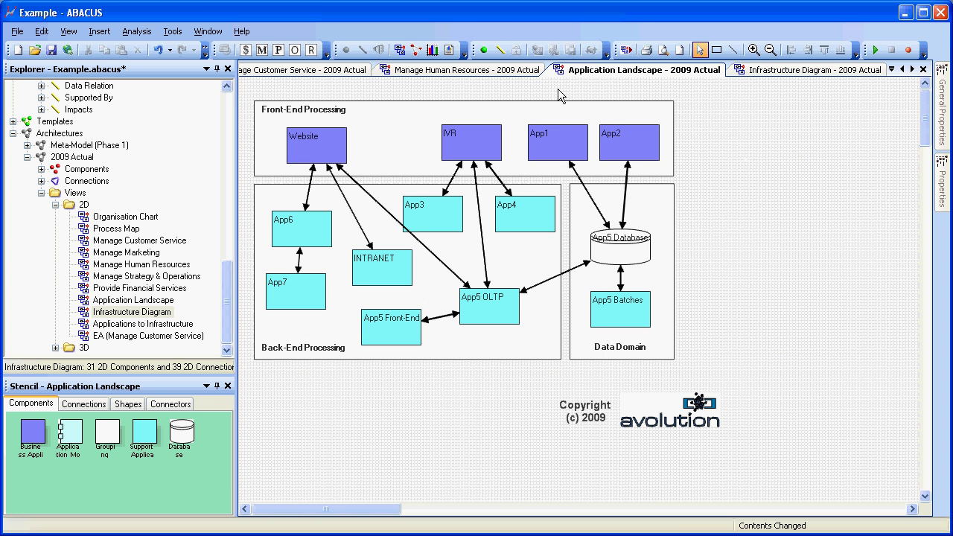
Start a standard Pie chart and include all the listed architectures, from the Meta-Model phases to 2009 Actual.
click(432, 49)
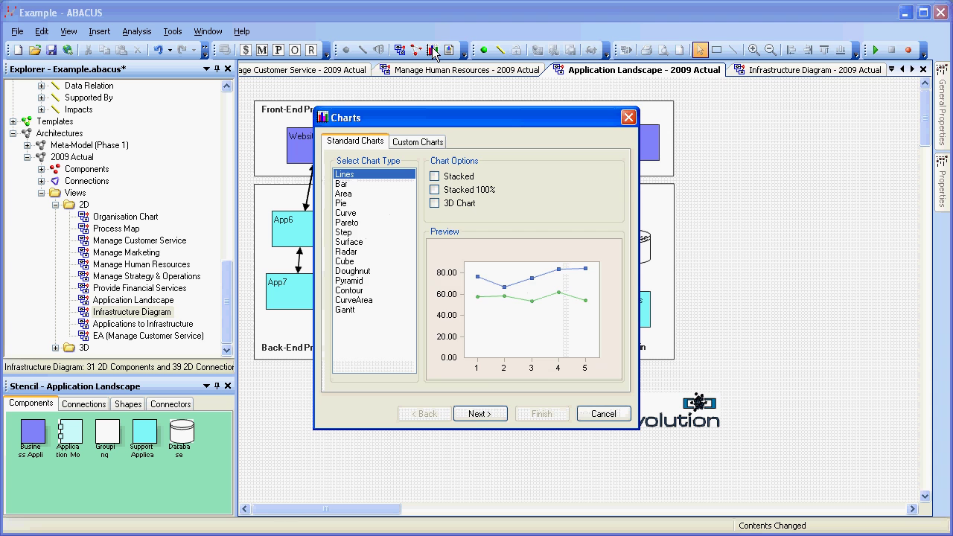
click(343, 202)
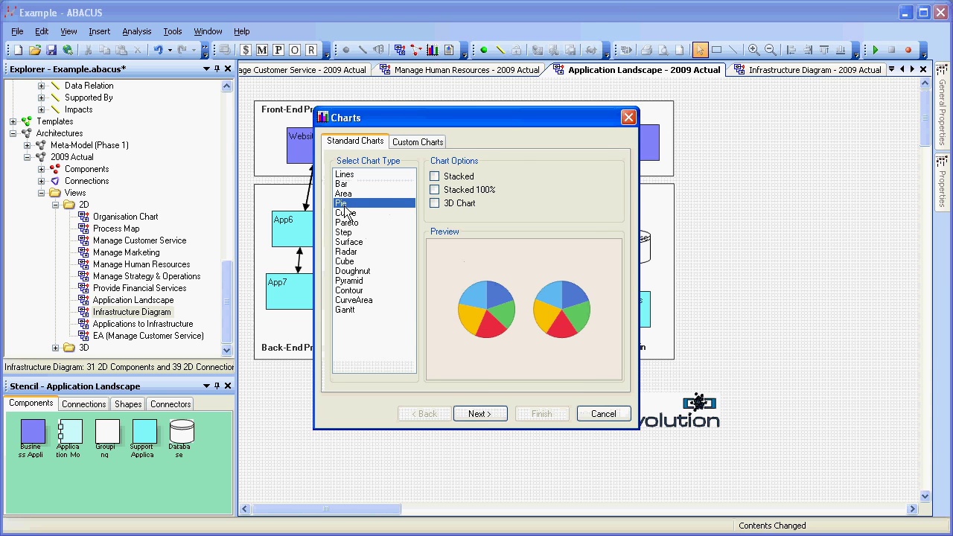
click(480, 413)
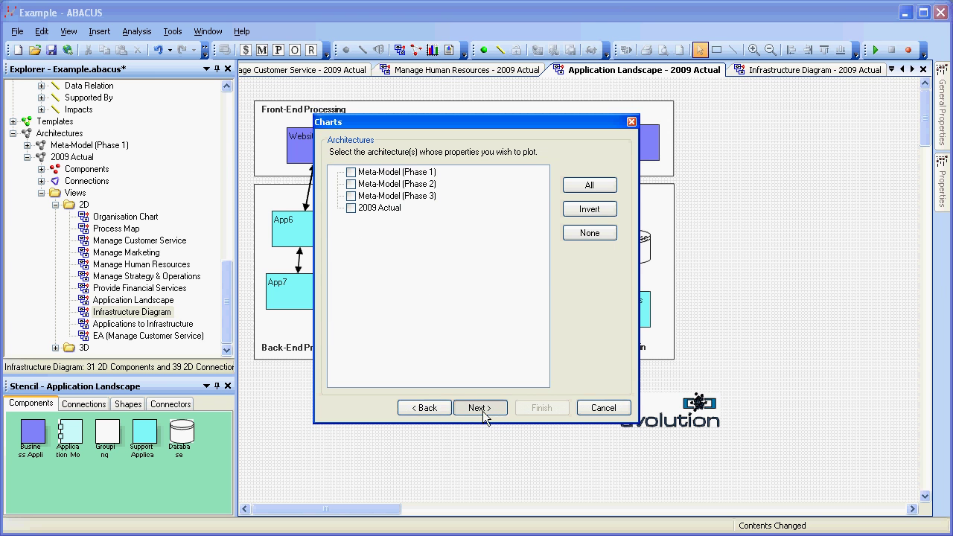
click(484, 413)
Filter the 2009 Actual components to those having a property of type Tech, name DR* and value Gold*.
click(168, 179)
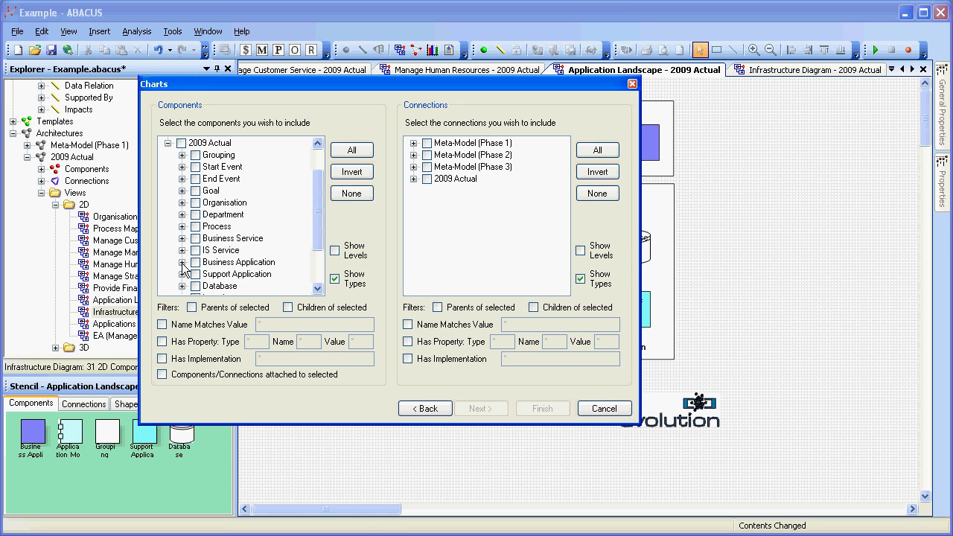
click(163, 342)
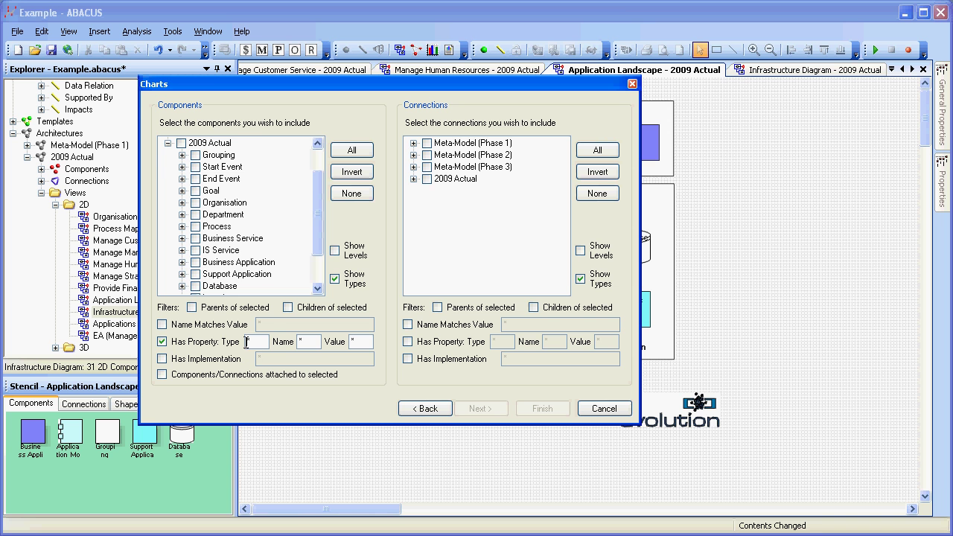
text(Tech)
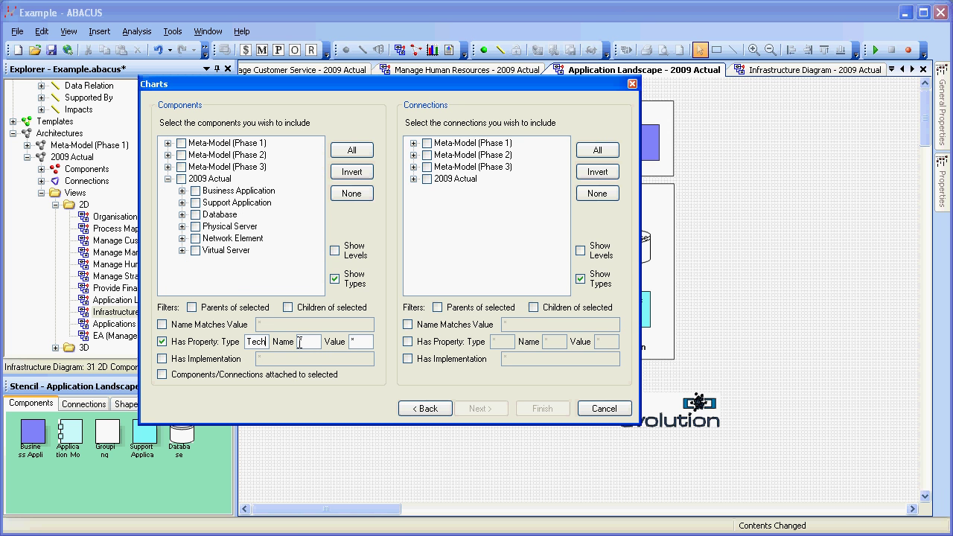
click(300, 341)
text(DR)
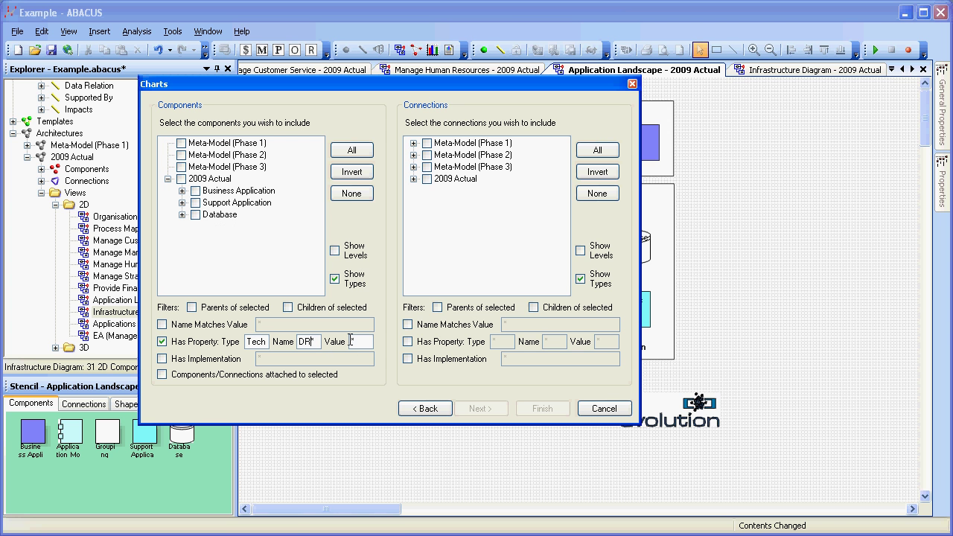
text(Gold)
Include all the filtered Business Application and Support Application components in the chart.
click(182, 190)
click(182, 227)
click(195, 192)
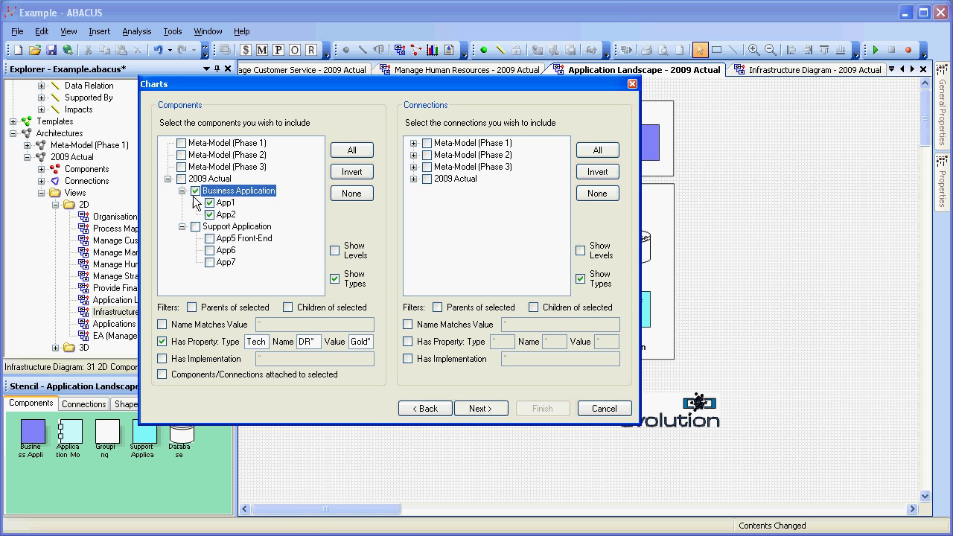
click(197, 227)
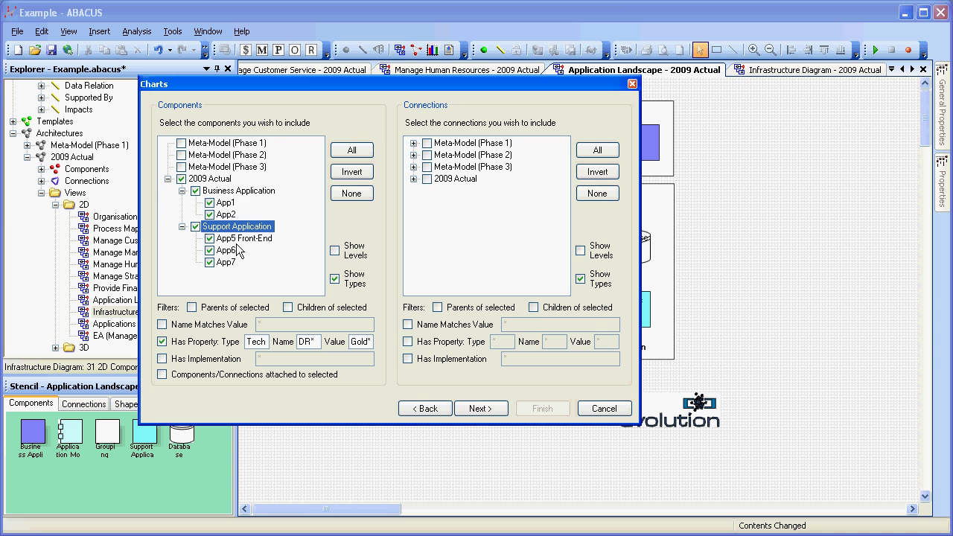
click(481, 408)
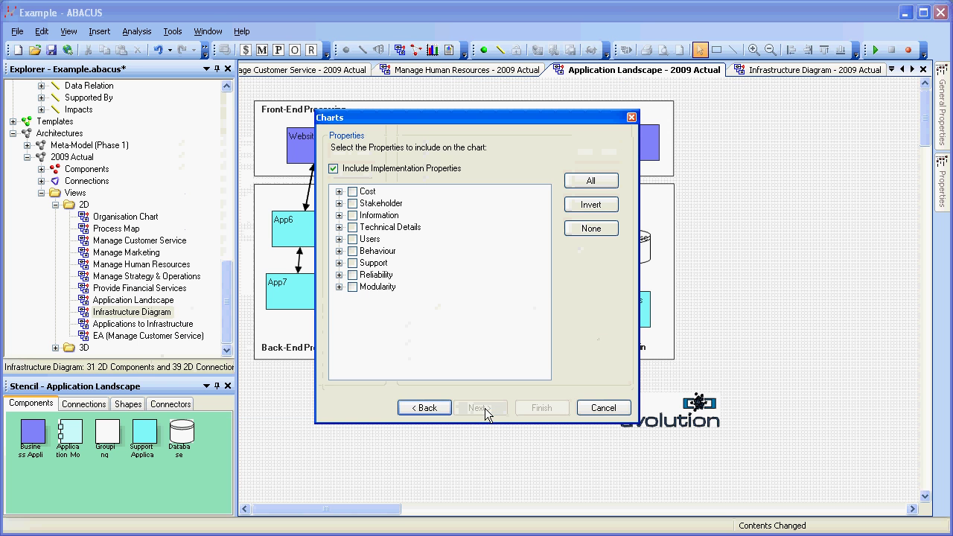
Plot the Number of Users property from the Users group and generate the pie chart.
click(338, 239)
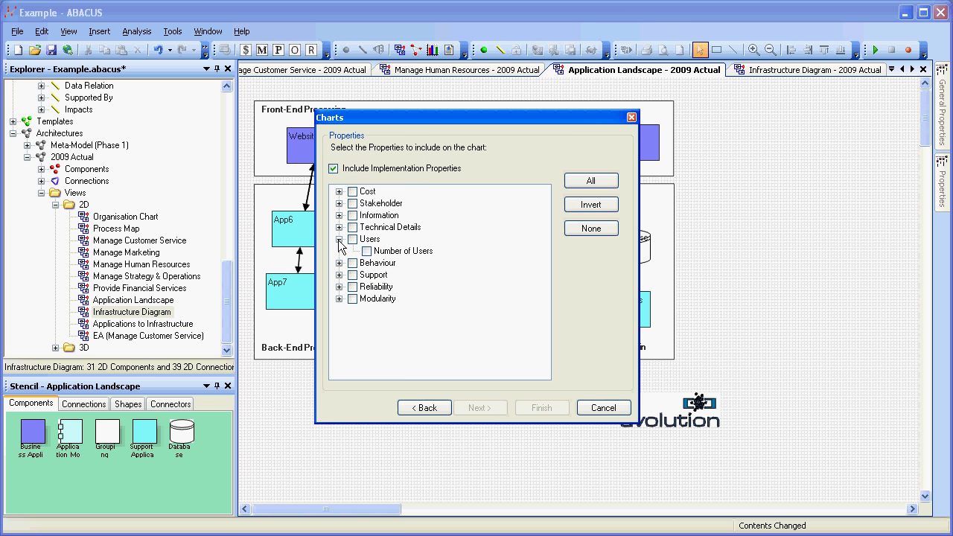
click(366, 252)
click(553, 408)
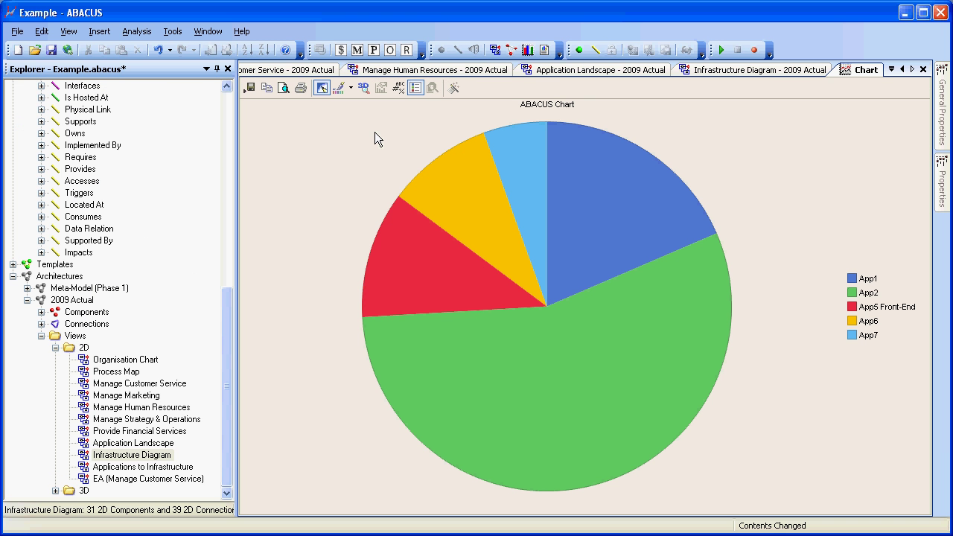
Restyle the pie chart with labelled slices instead of a legend and a palette of green, yellow, cream, brown and red.
click(398, 88)
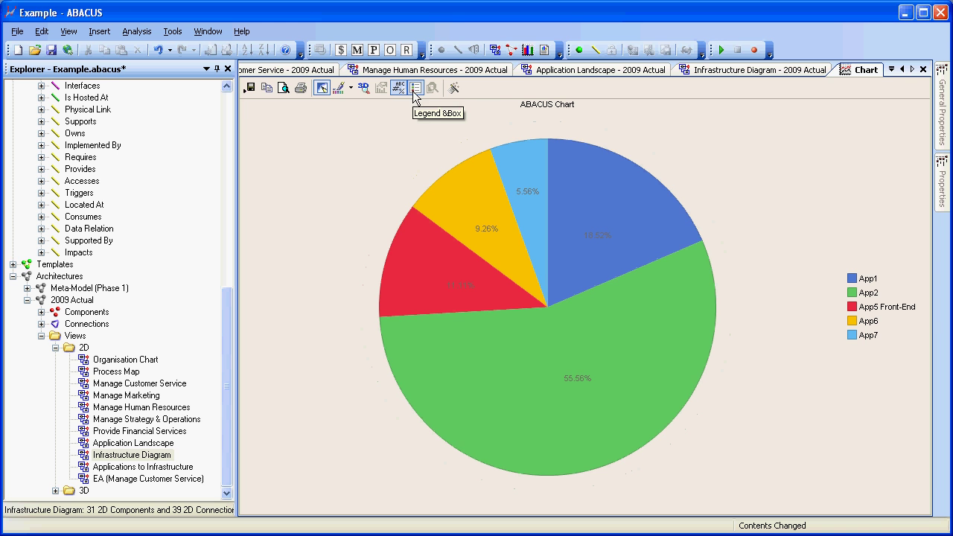
click(415, 87)
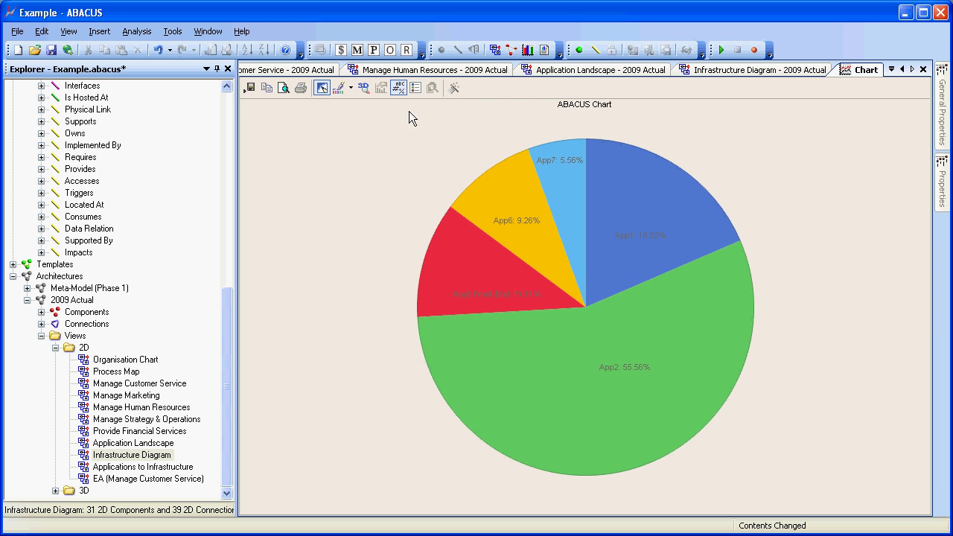
click(350, 87)
click(356, 131)
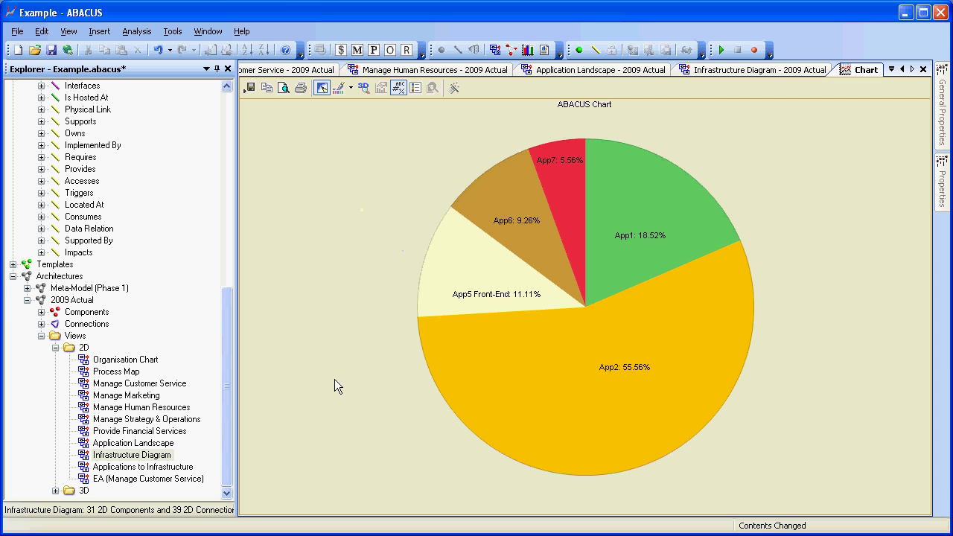
mouse_move(623, 416)
Start a new 2D view of the 2009 Actual architecture based on the EA Diagram template.
click(495, 50)
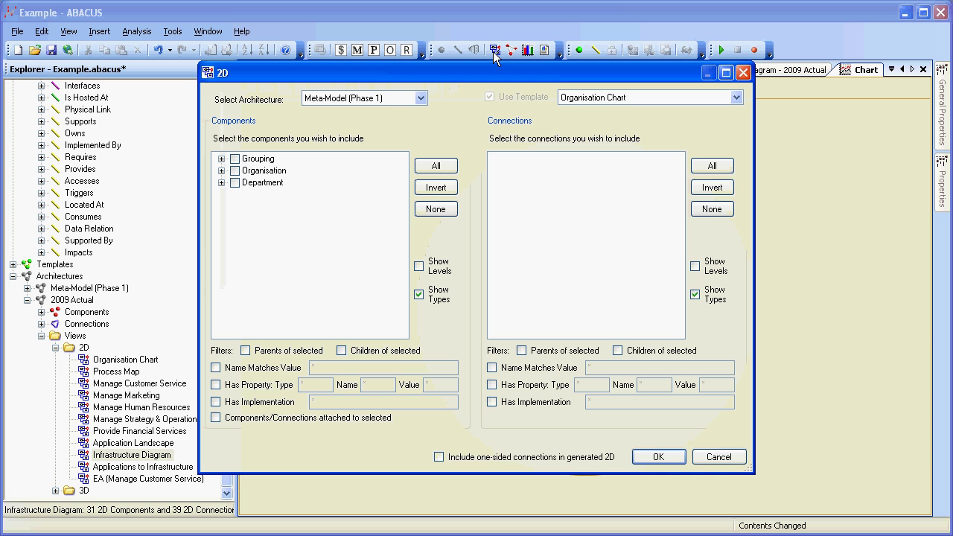
click(368, 104)
click(378, 139)
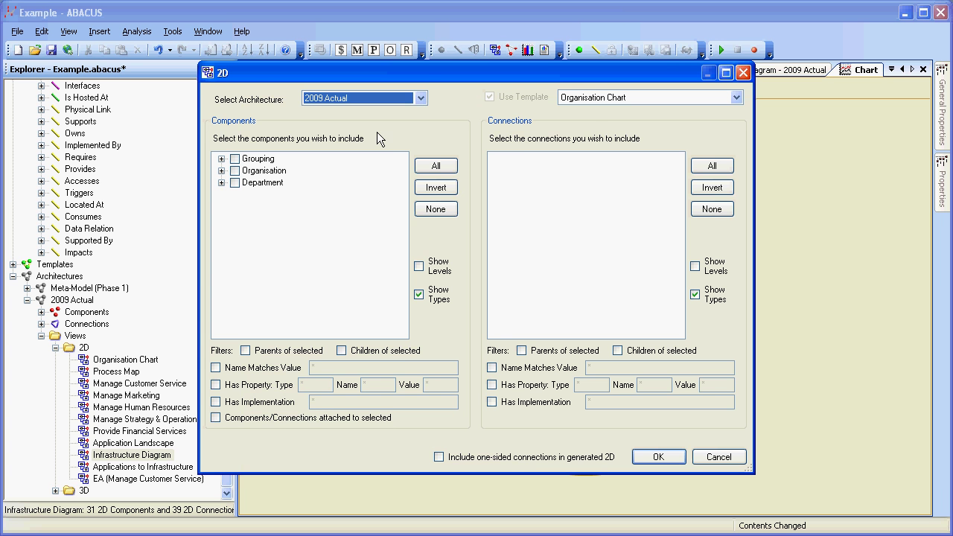
click(621, 97)
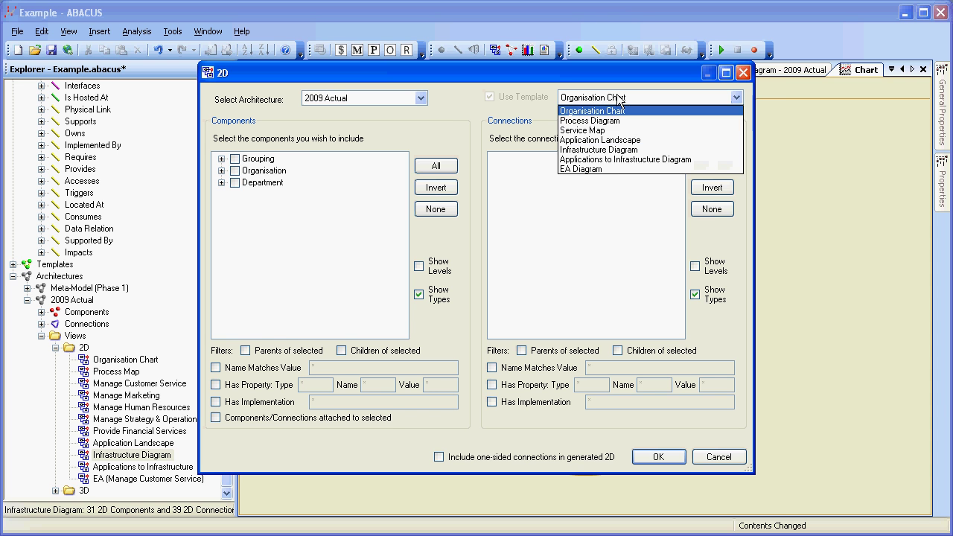
click(600, 168)
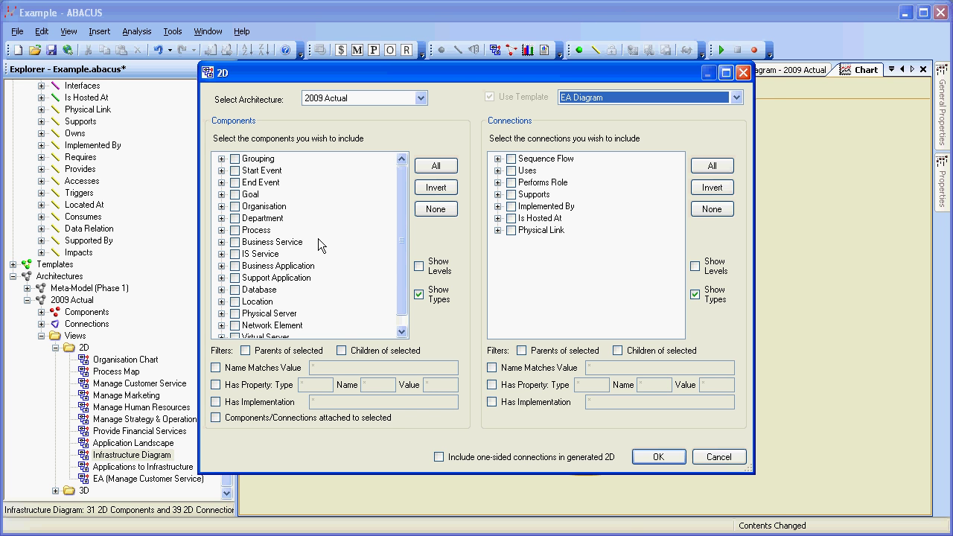
Filter the components by implementation IBM p590* and include the Physical Servers OS03 and OS04.
click(216, 402)
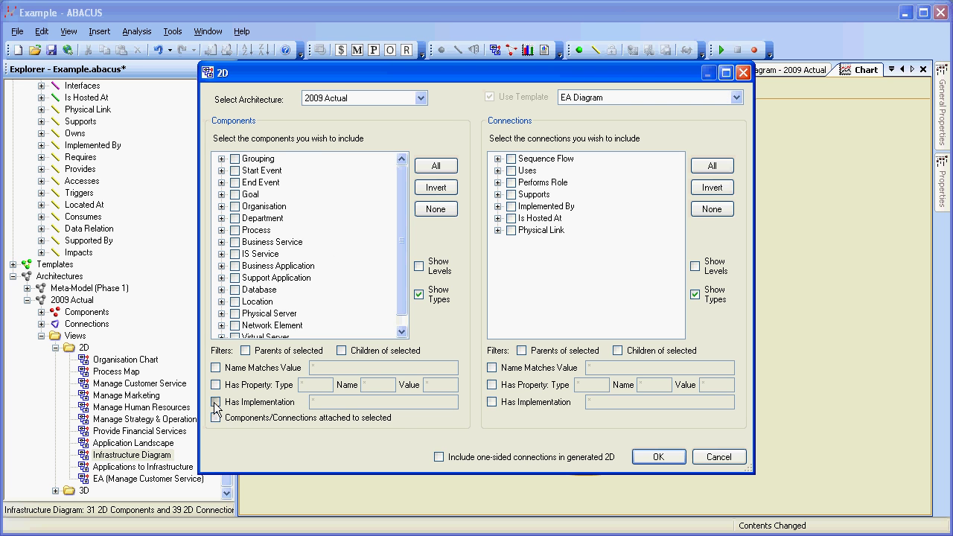
click(313, 402)
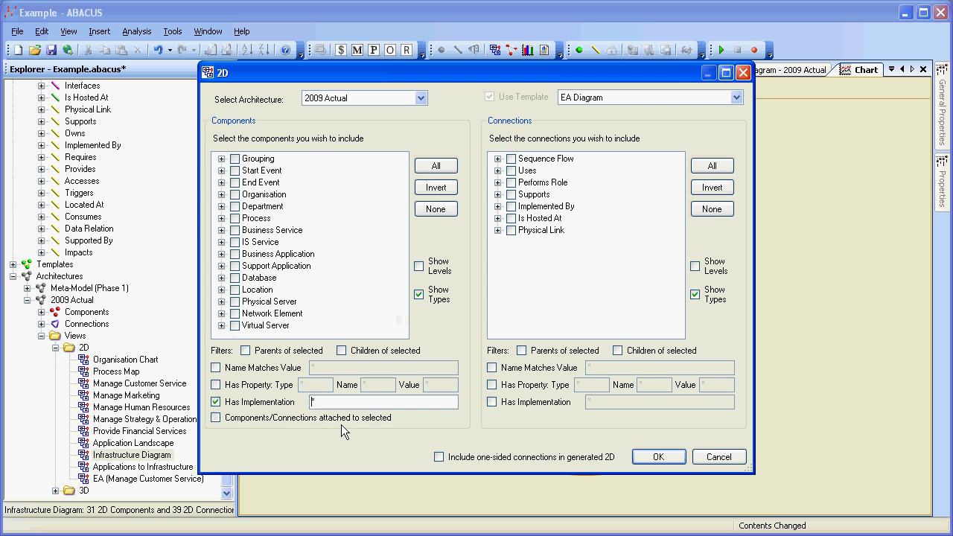
text(IBM p590)
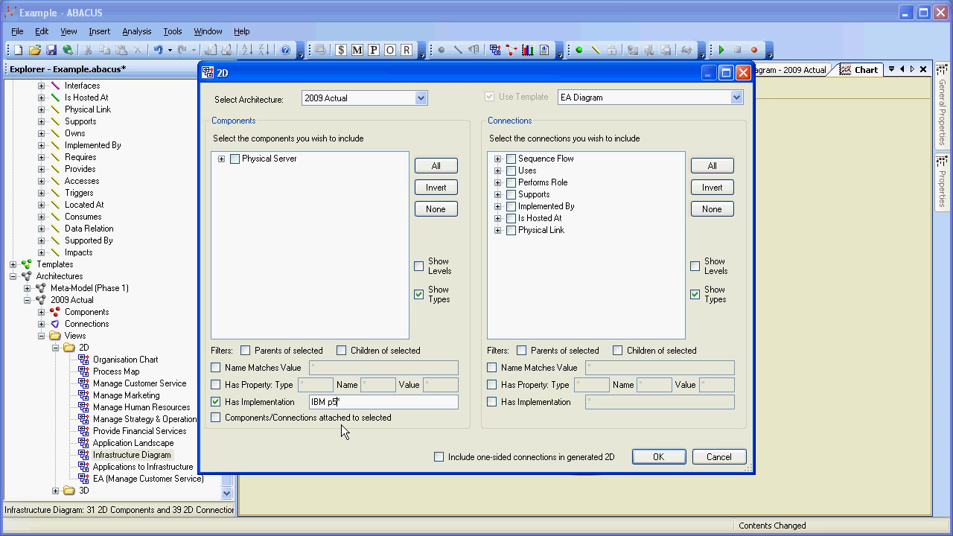
click(221, 158)
click(235, 158)
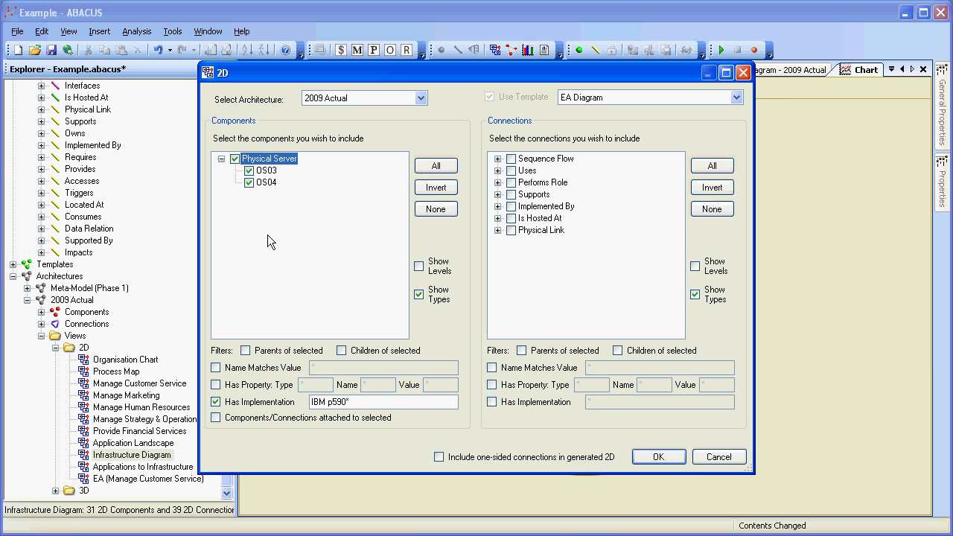
Using the attached-to-selected filter without the implementation filter, include the Is Hosted At connections and the attached Business and Support Applications.
click(216, 417)
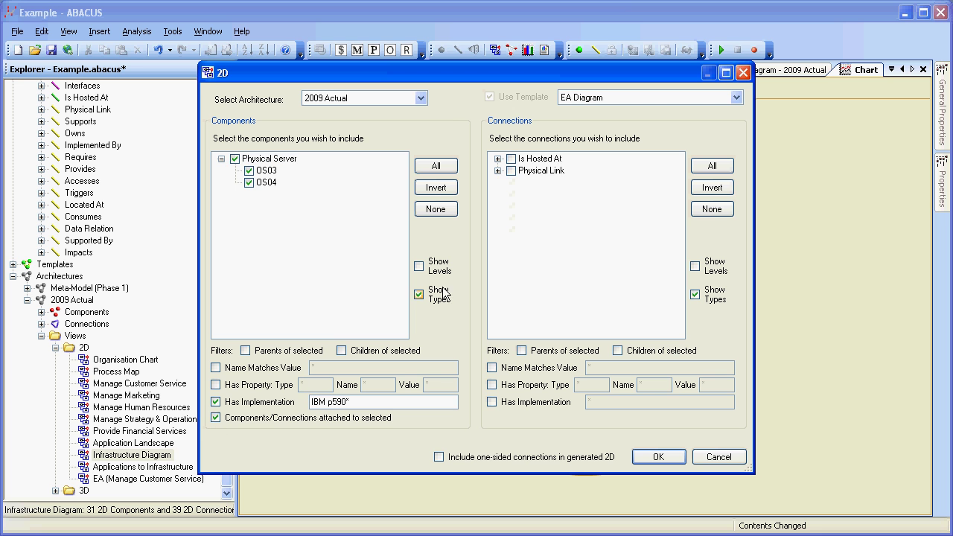
click(511, 158)
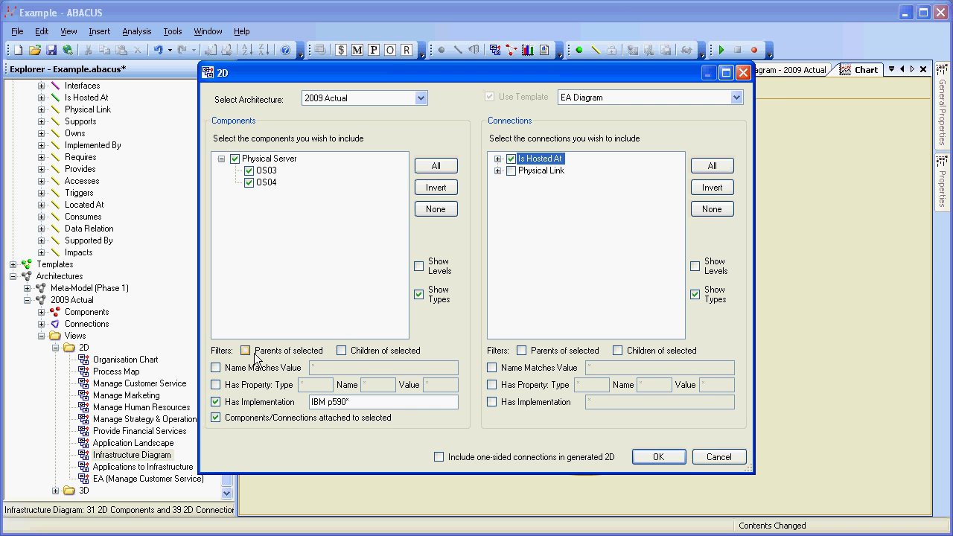
click(237, 404)
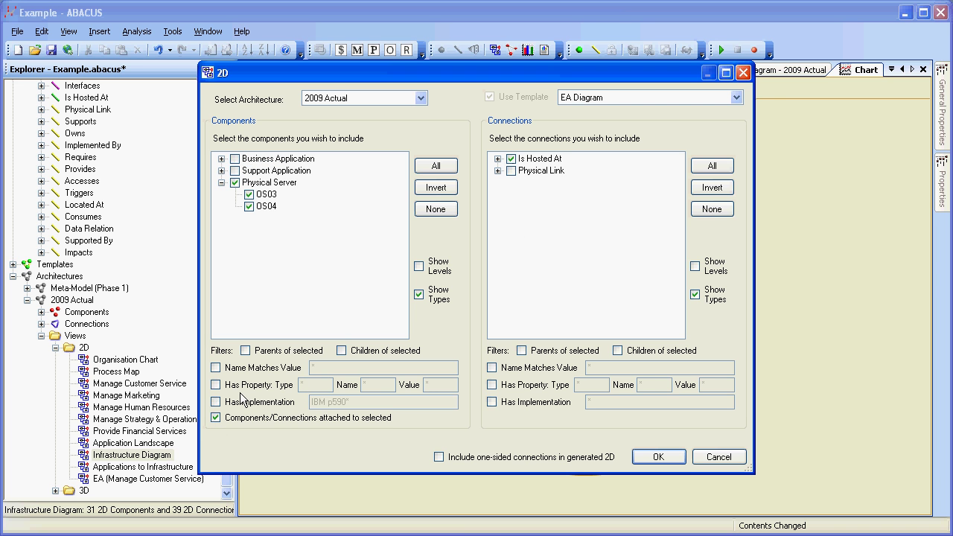
click(235, 158)
click(235, 171)
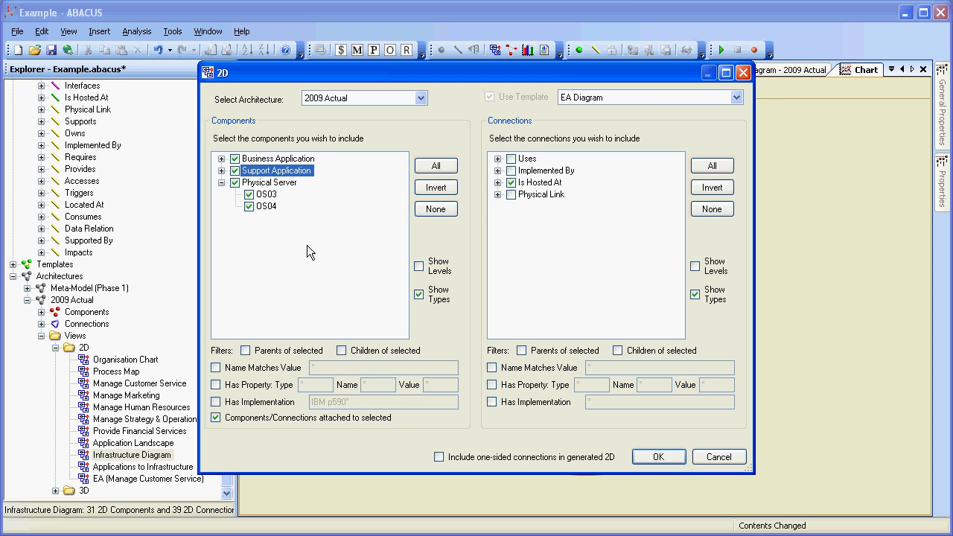
Include the attached Process and Department components through the Uses and Performs Role connections, and review the listed departments and processes.
click(511, 159)
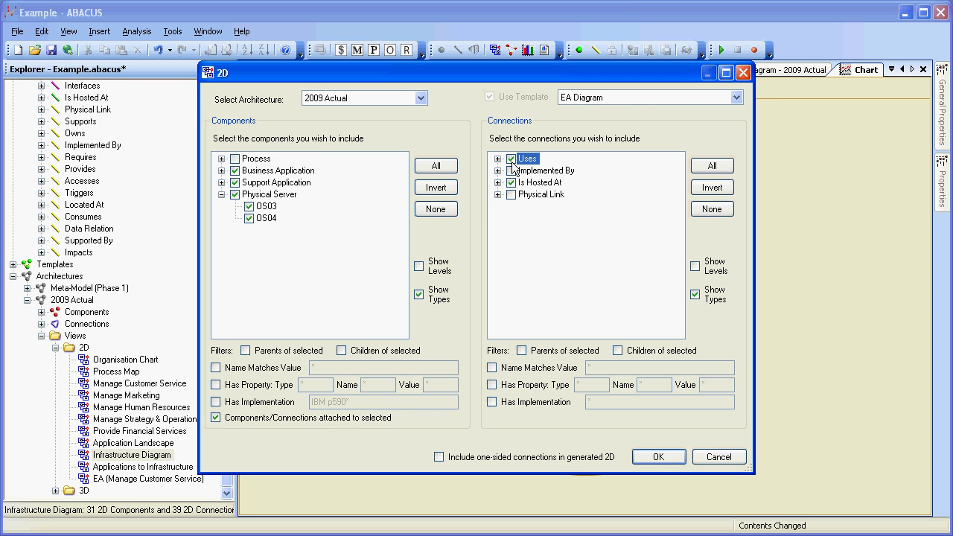
click(235, 159)
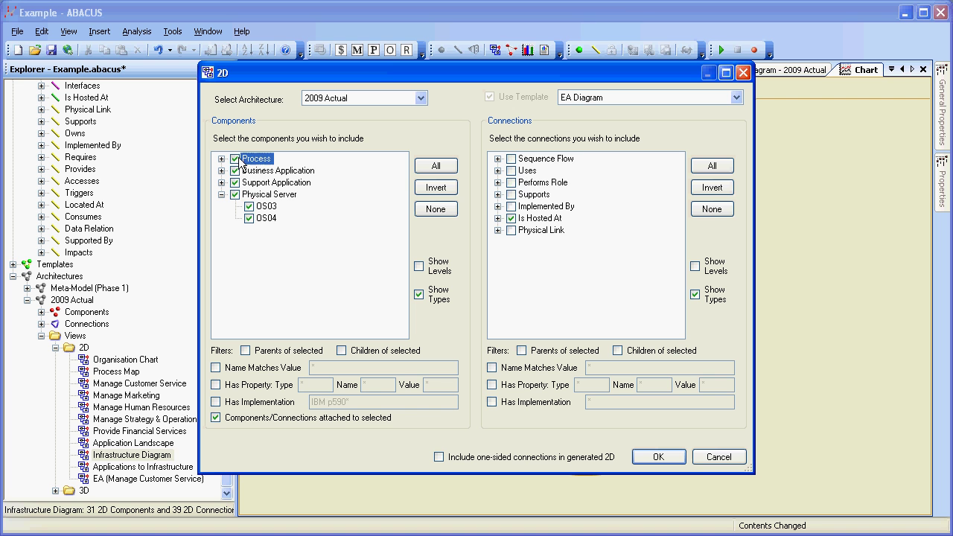
click(511, 183)
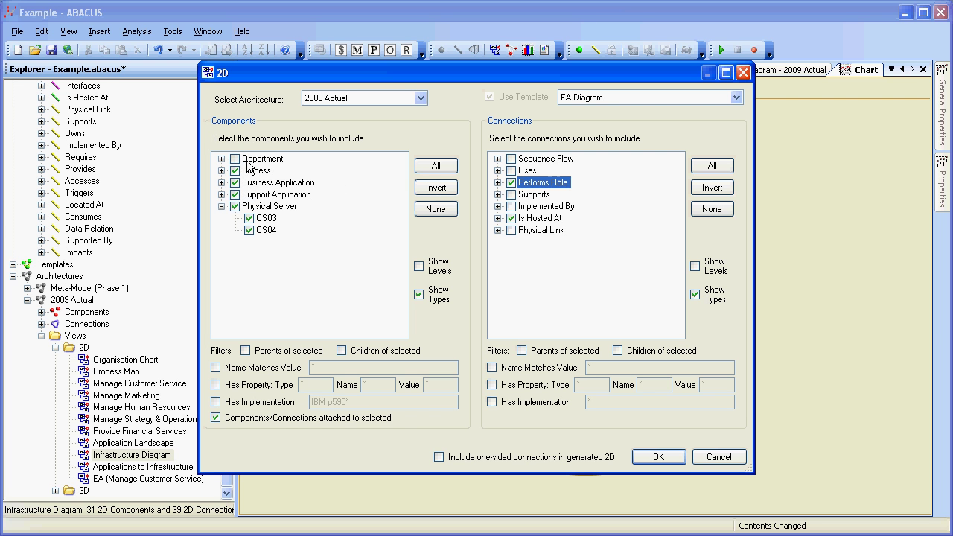
click(235, 159)
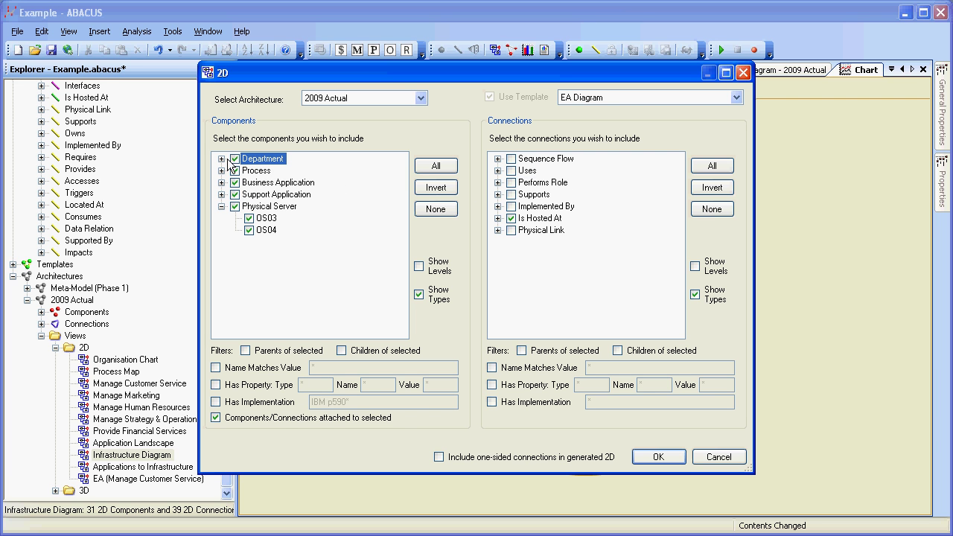
click(221, 158)
click(221, 242)
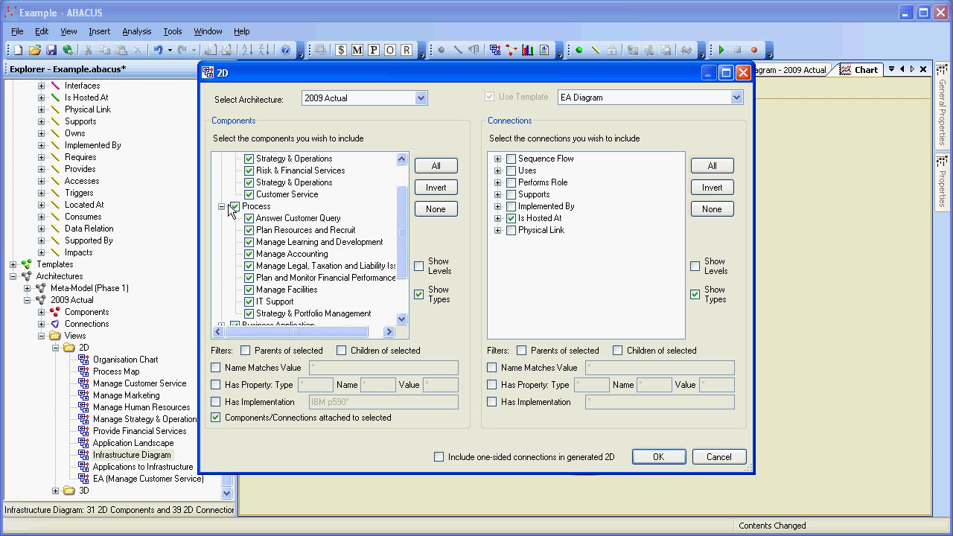
click(221, 206)
click(221, 159)
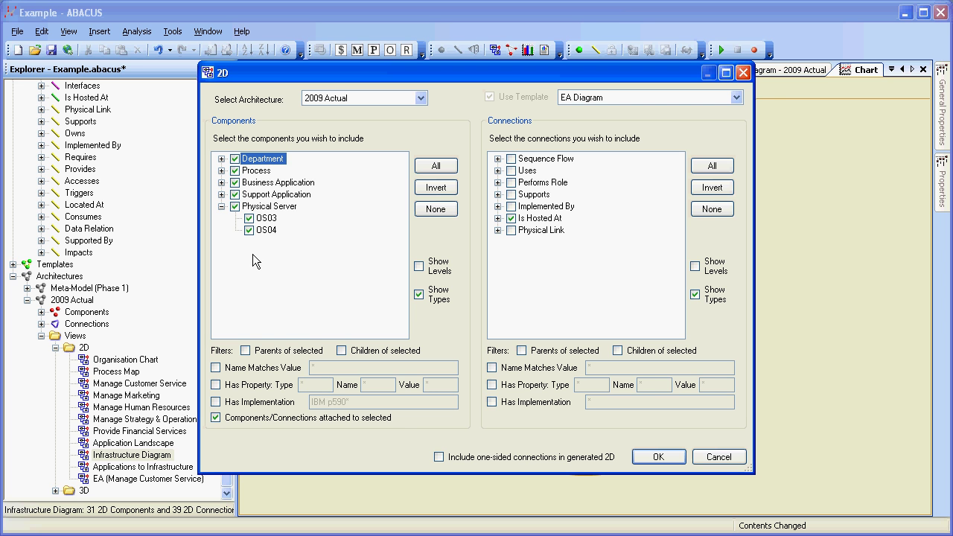
Extend the component selection to parents of the selected items and include the Location, Process and Organisation components.
click(252, 349)
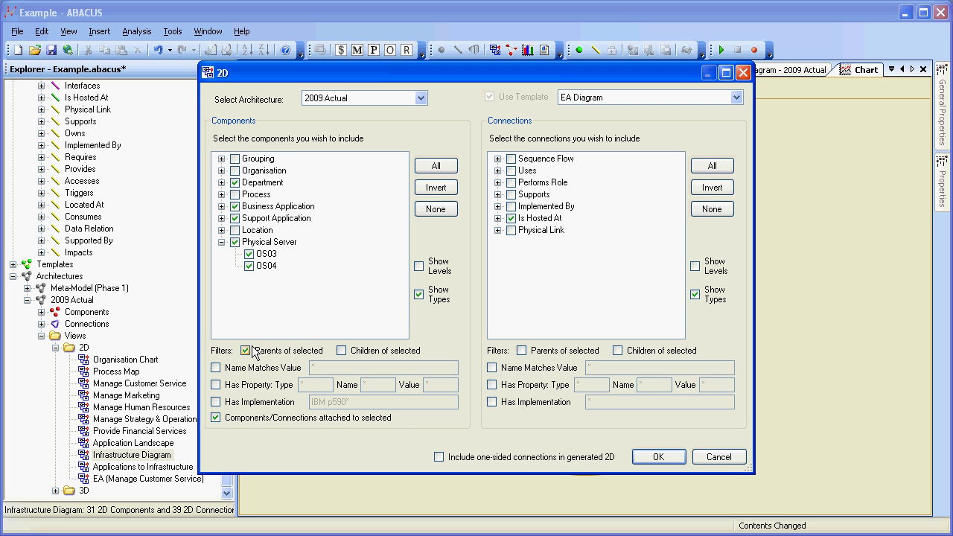
click(233, 231)
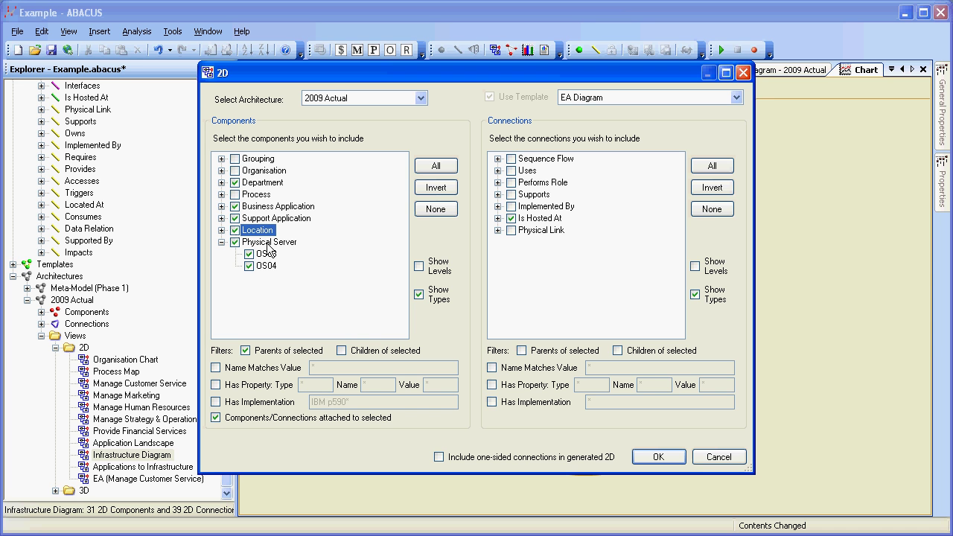
click(233, 194)
click(234, 170)
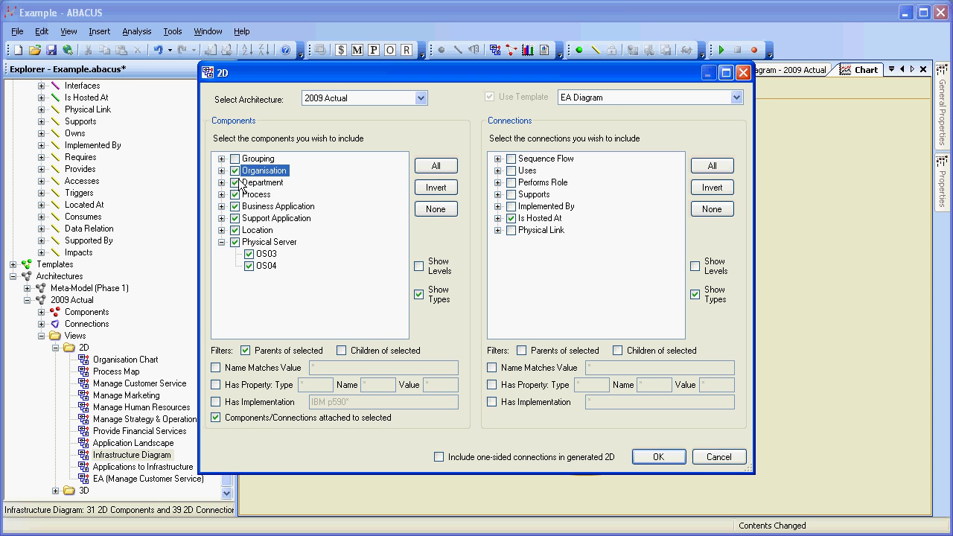
Generate the 2D view from the chosen components and connections and name it "IBM p590 impact of change".
click(658, 456)
text(IBM p59)
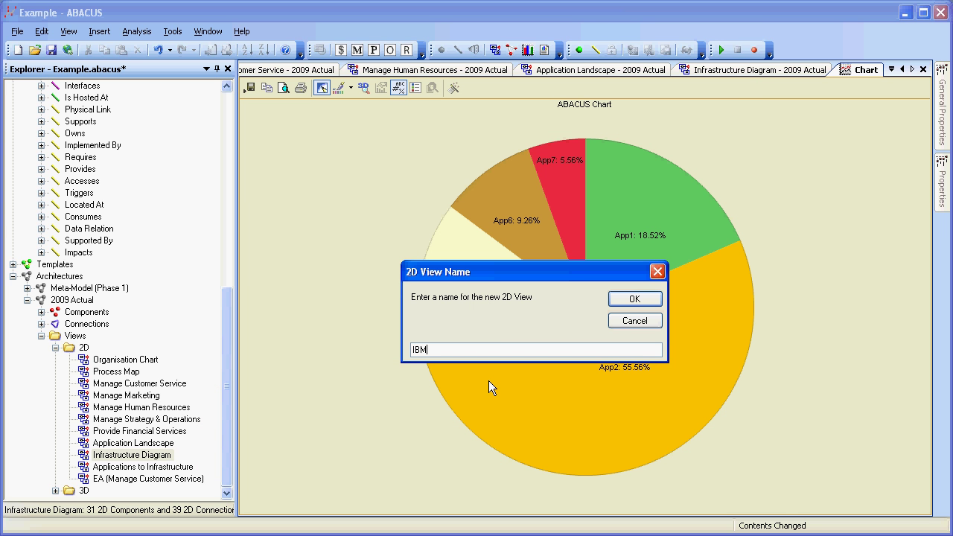
text(0 impact of change)
key(Return)
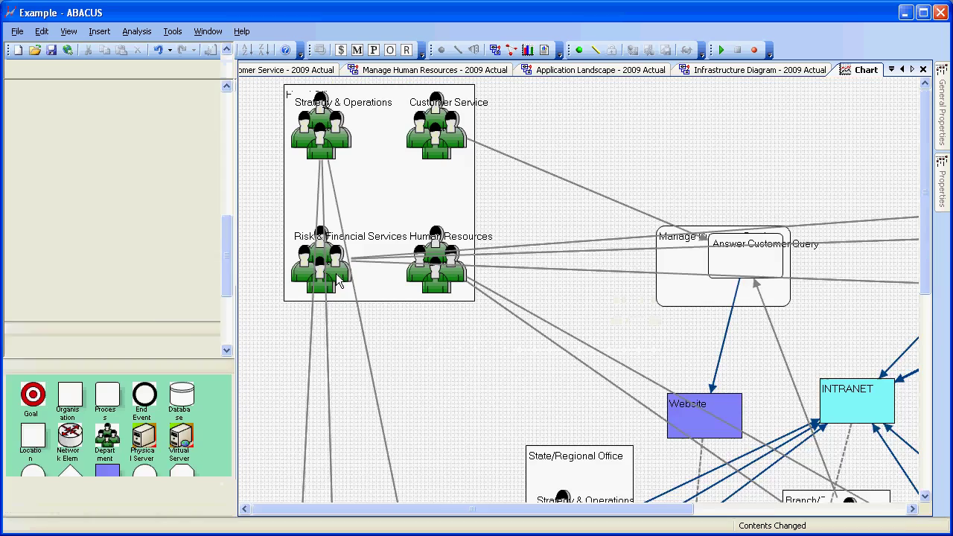
click(596, 146)
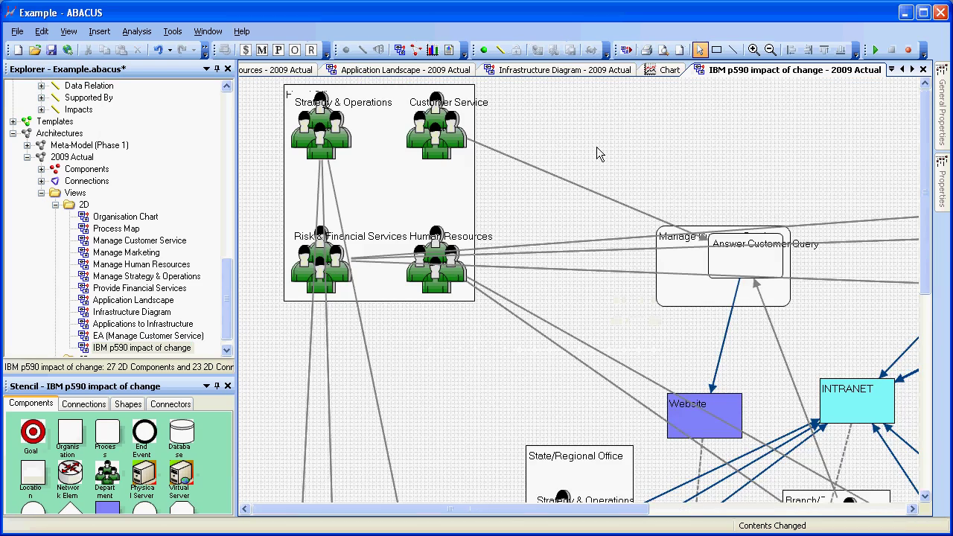
Resize the Outsourcer Site location in the new diagram to fit its child servers.
scroll(596, 147, down, 2)
scroll(596, 154, down, 1)
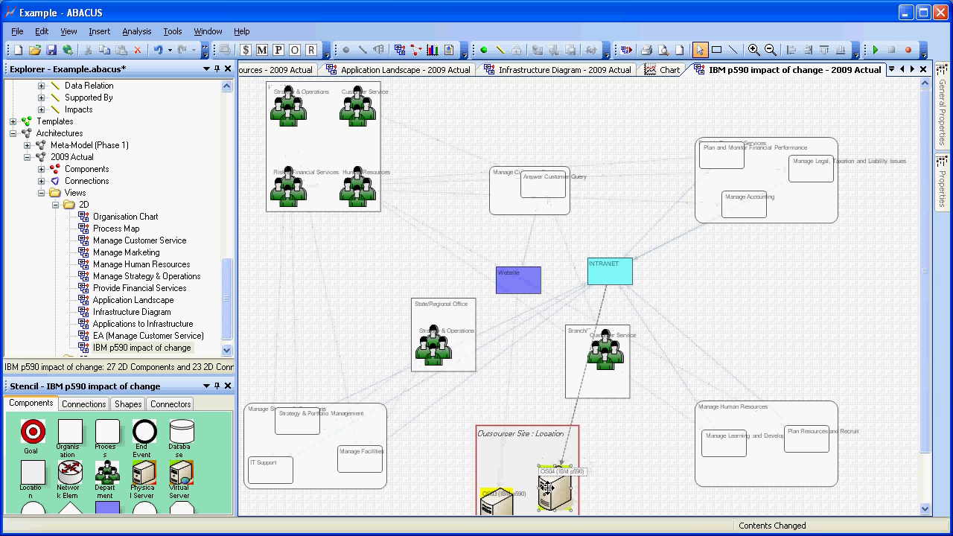
right_click(522, 450)
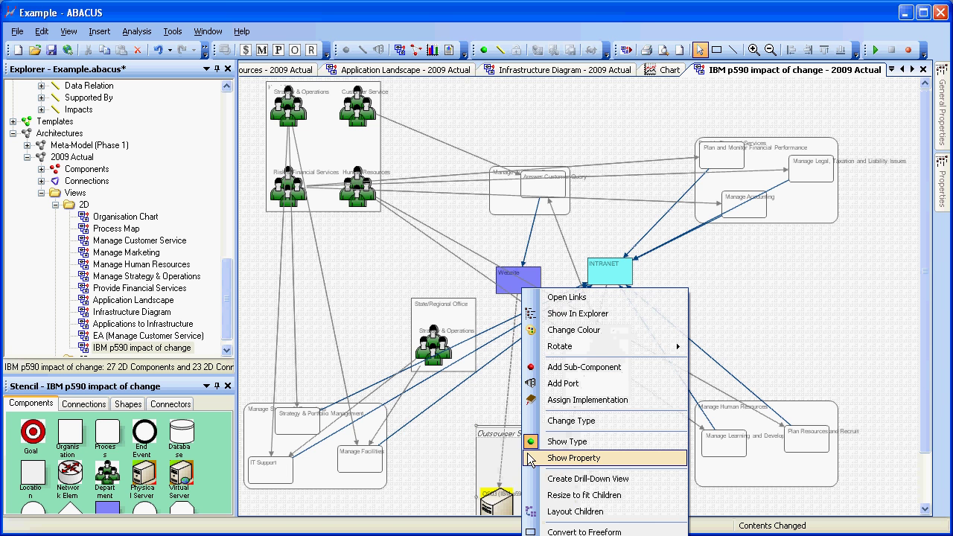
click(573, 495)
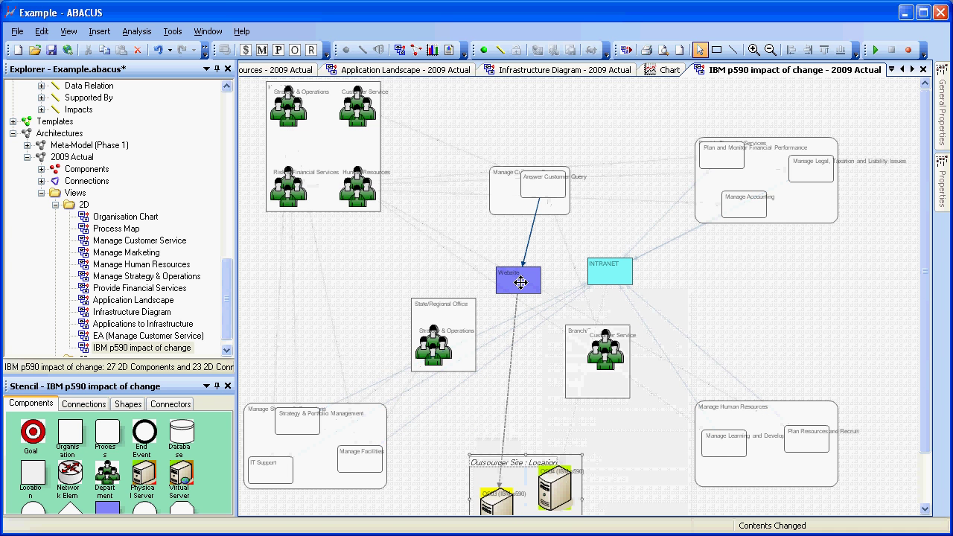
Move the Website and INTRANET applications just above the Outsourcer Site, and the State/Regional Office and Branch locations up beside the head office box.
drag(516, 276, 499, 418)
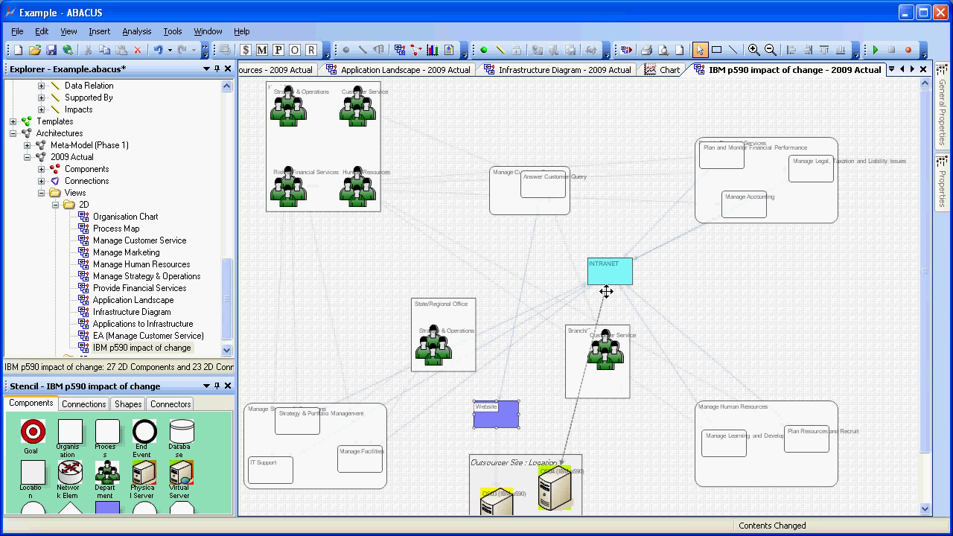
drag(604, 277, 558, 431)
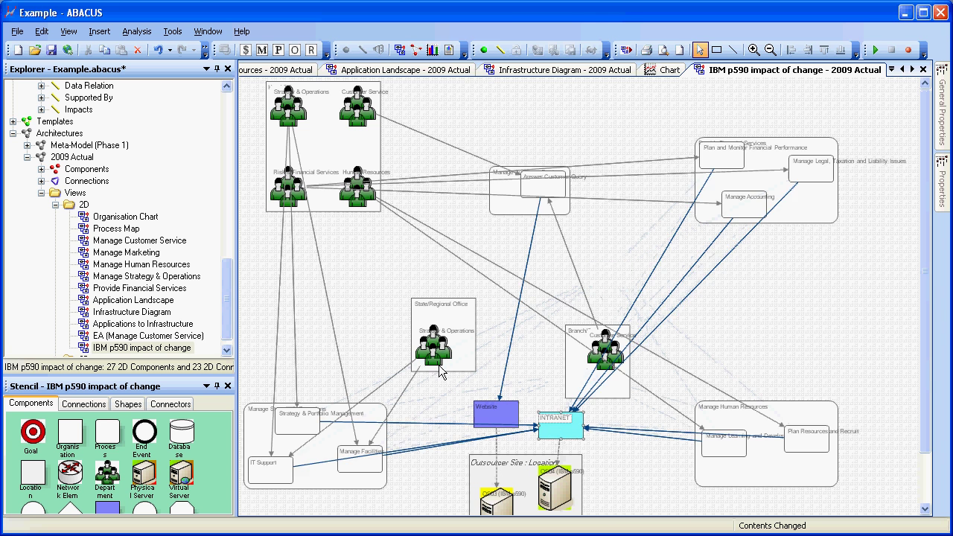
drag(459, 346, 476, 145)
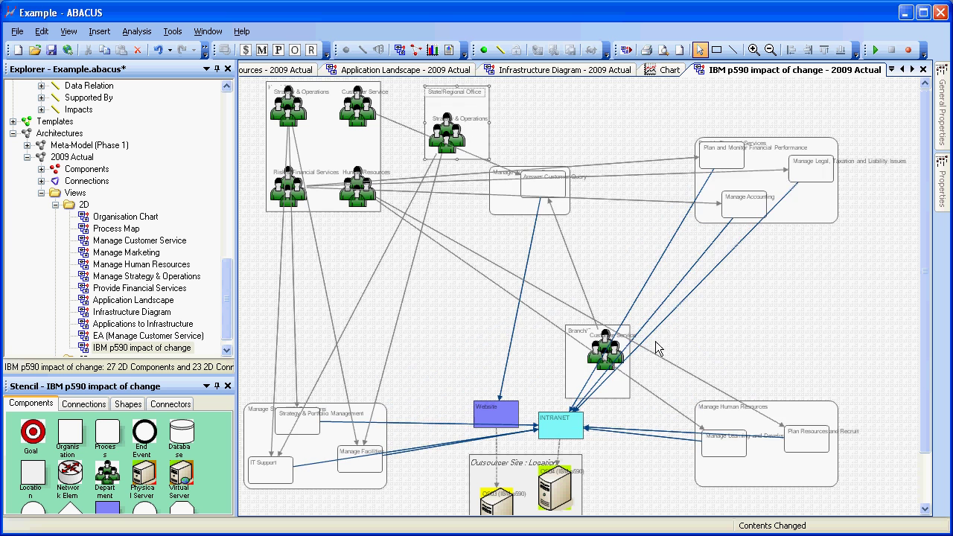
drag(596, 365, 621, 149)
Place the Manage Customer Service and Manage Strategy & Operations processes in a row above the applications, shifting their sub-processes clear of the group titles.
click(527, 206)
drag(510, 216, 464, 353)
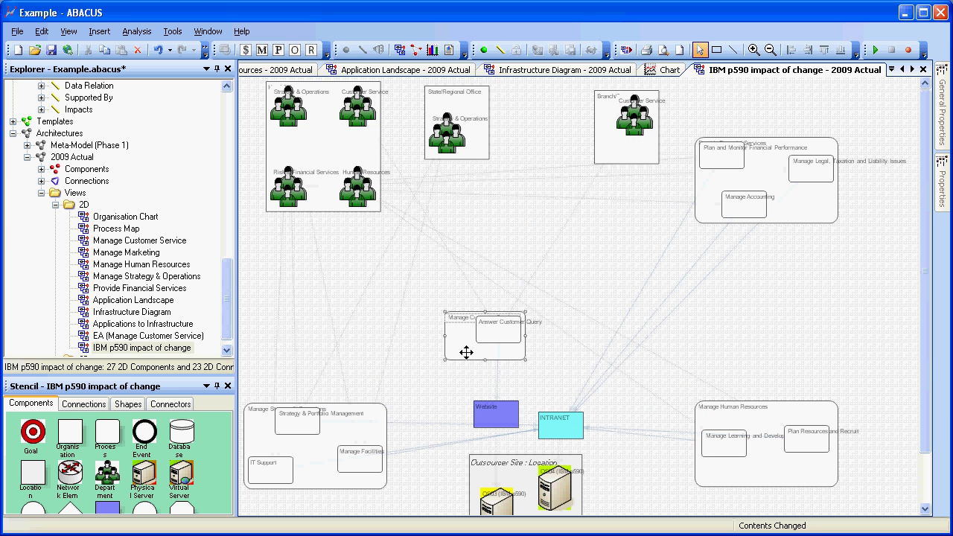
click(483, 337)
click(308, 434)
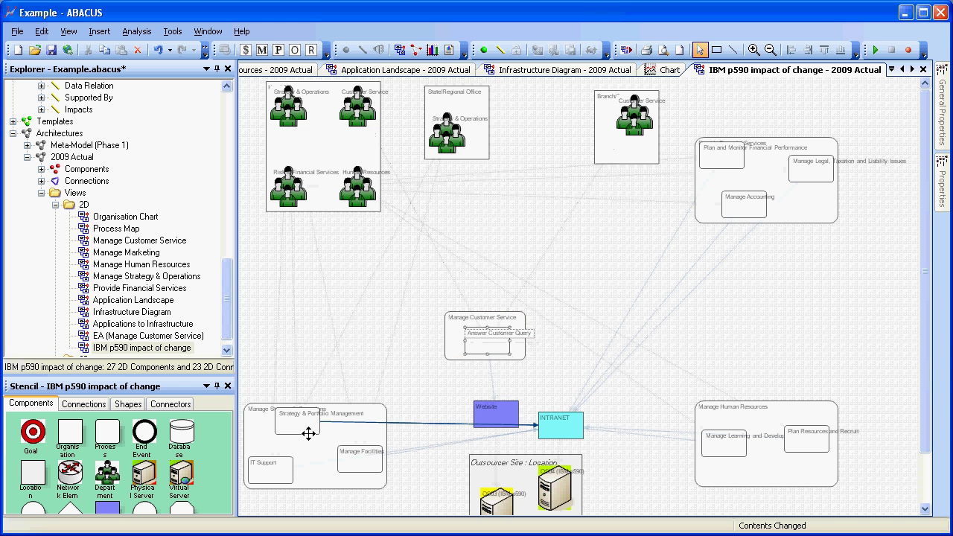
drag(309, 447, 321, 325)
click(319, 310)
Shift Plan and Monitor Financial Performance below its group title, and move Provide Financial Services and Manage Human Resources into the process row.
drag(724, 154, 740, 169)
drag(795, 203, 697, 331)
drag(799, 410, 849, 307)
Lower the State/Regional Office and Branch locations slightly towards the process row and clear the selection.
drag(480, 121, 490, 177)
drag(602, 142, 606, 184)
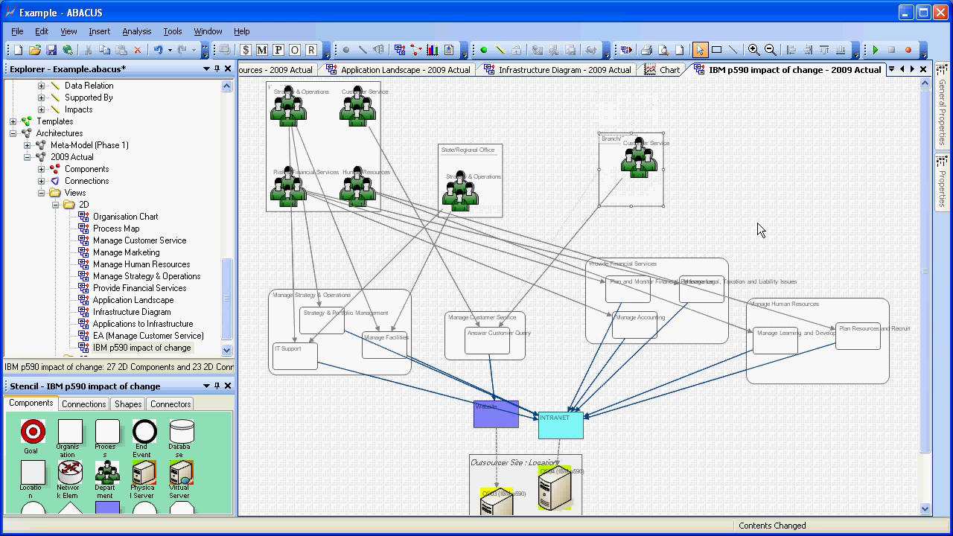
click(757, 223)
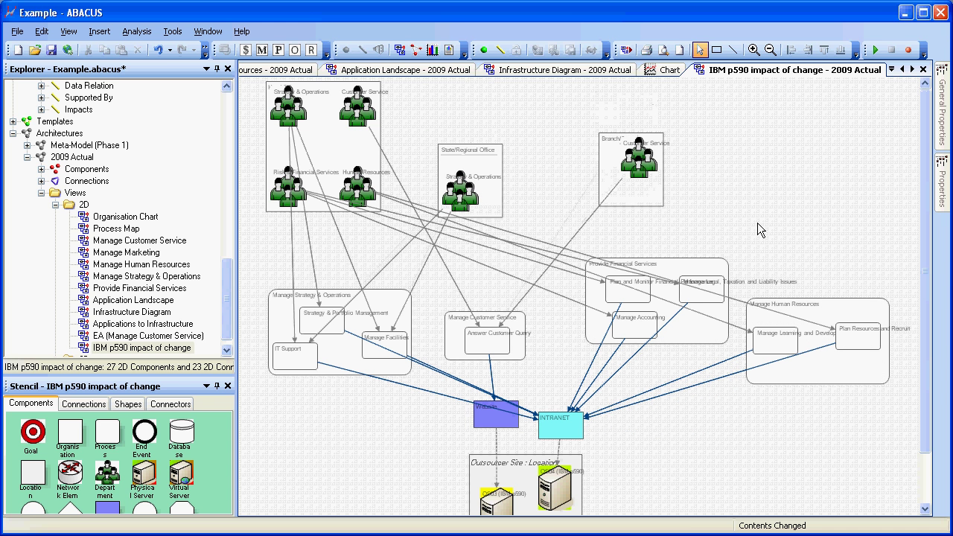